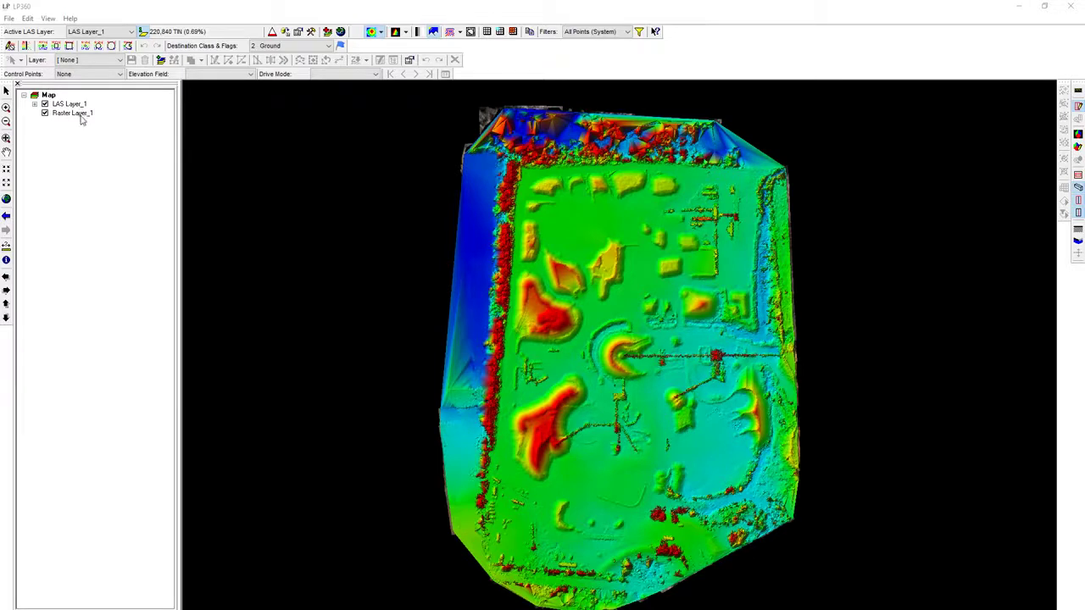
pyautogui.click(382, 32)
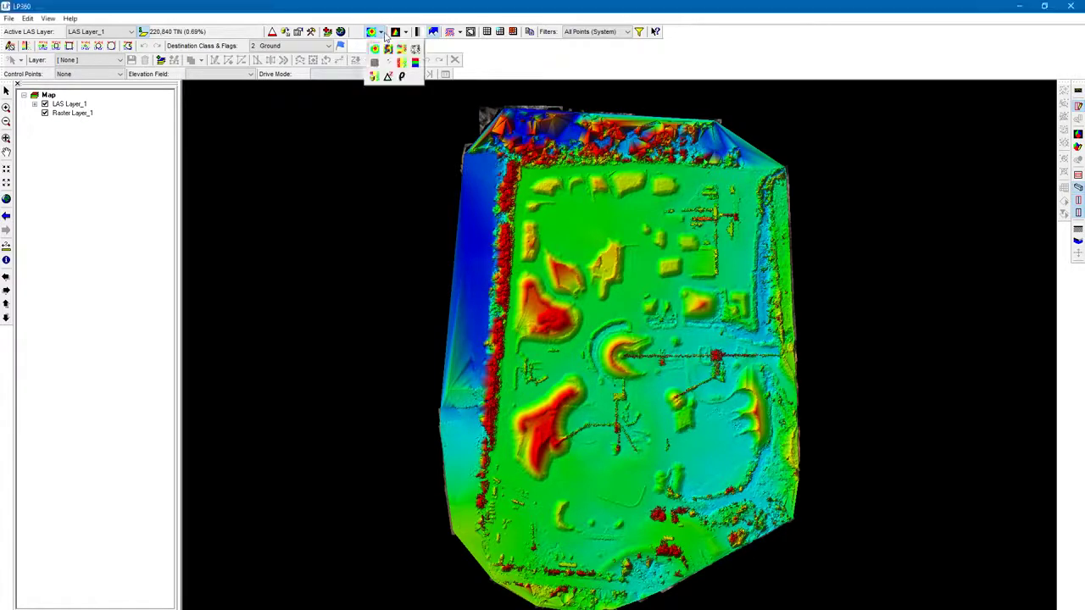
pyautogui.click(398, 34)
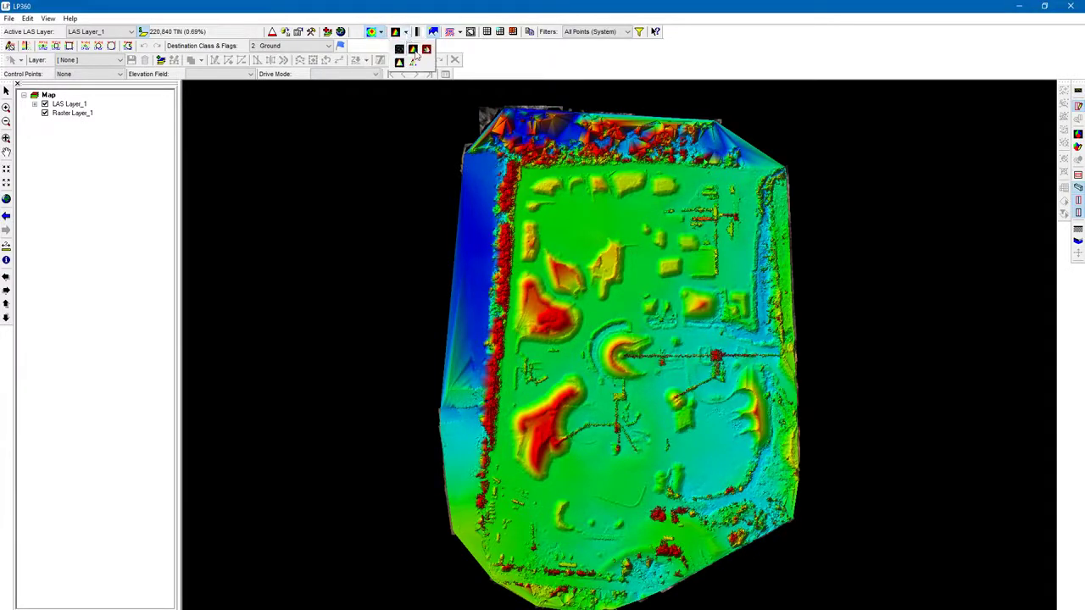
pyautogui.click(458, 5)
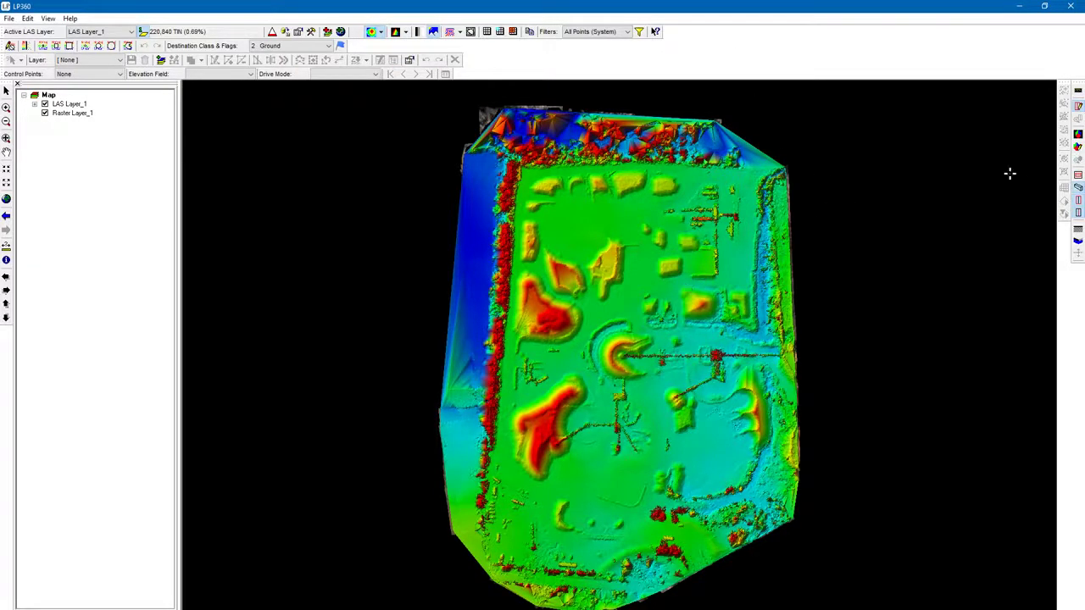
# Step: Draw a 3D viewer extent rectangle around the mounds in the north-west part of the site
pyautogui.click(1079, 149)
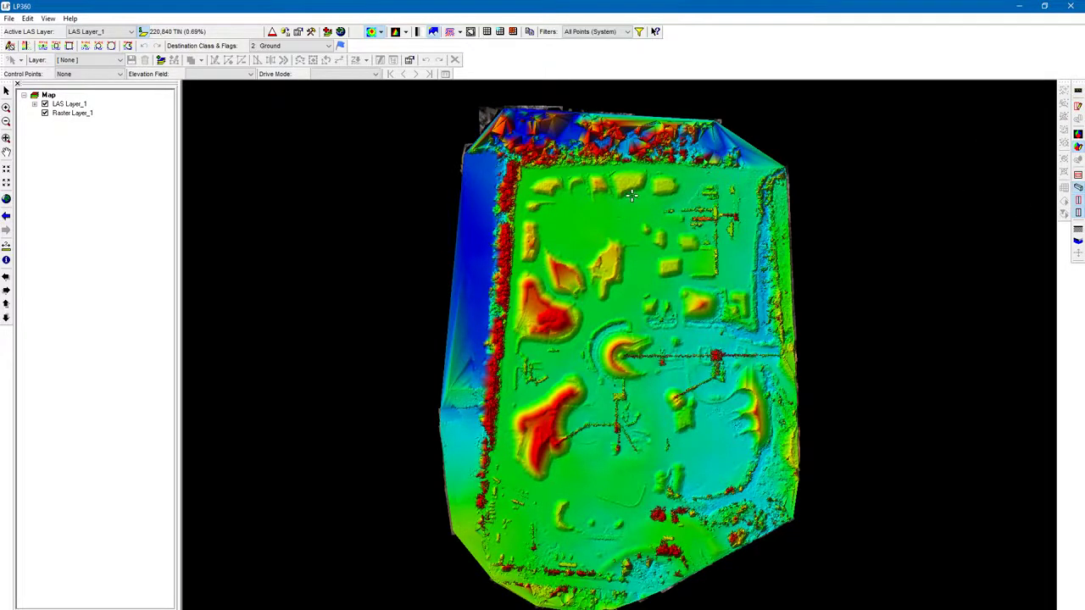
pyautogui.scroll(3, 640, 225)
pyautogui.scroll(3, 640, 225)
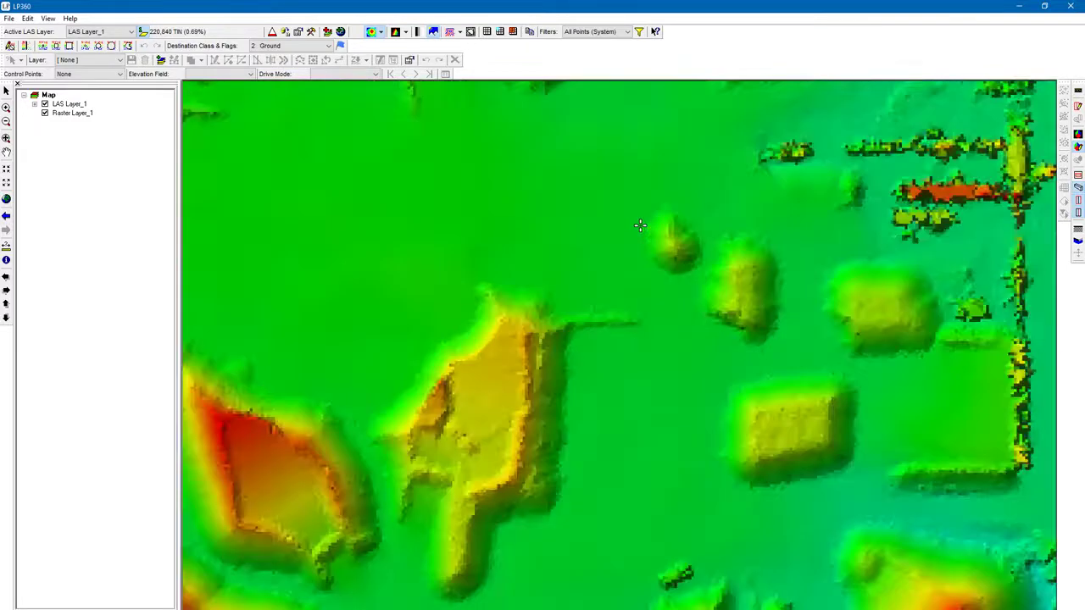
pyautogui.scroll(-2, 424, 416)
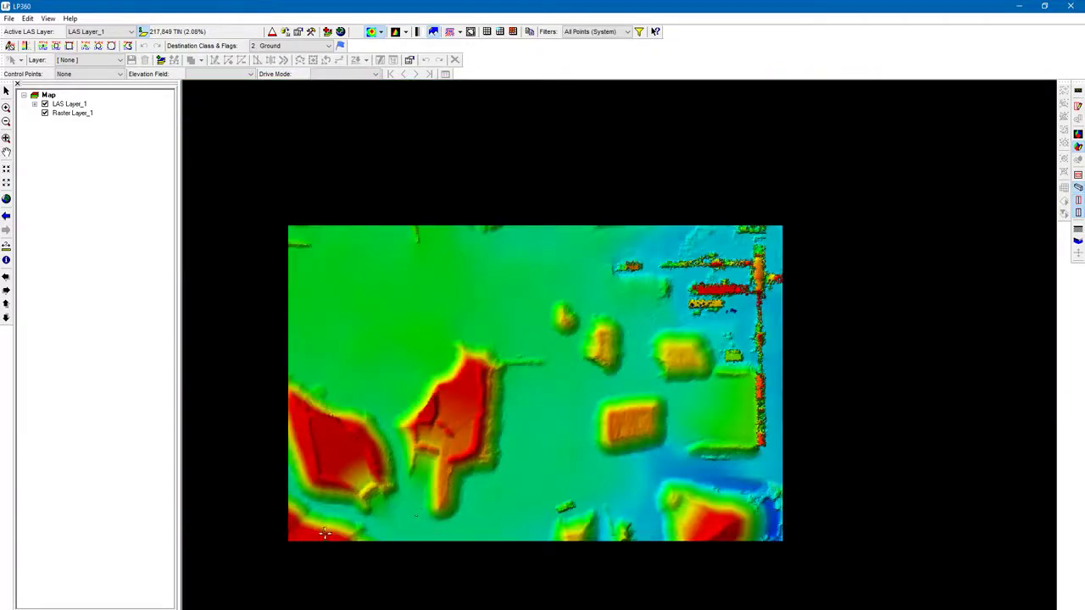
pyautogui.scroll(3, 323, 549)
pyautogui.scroll(2, 642, 446)
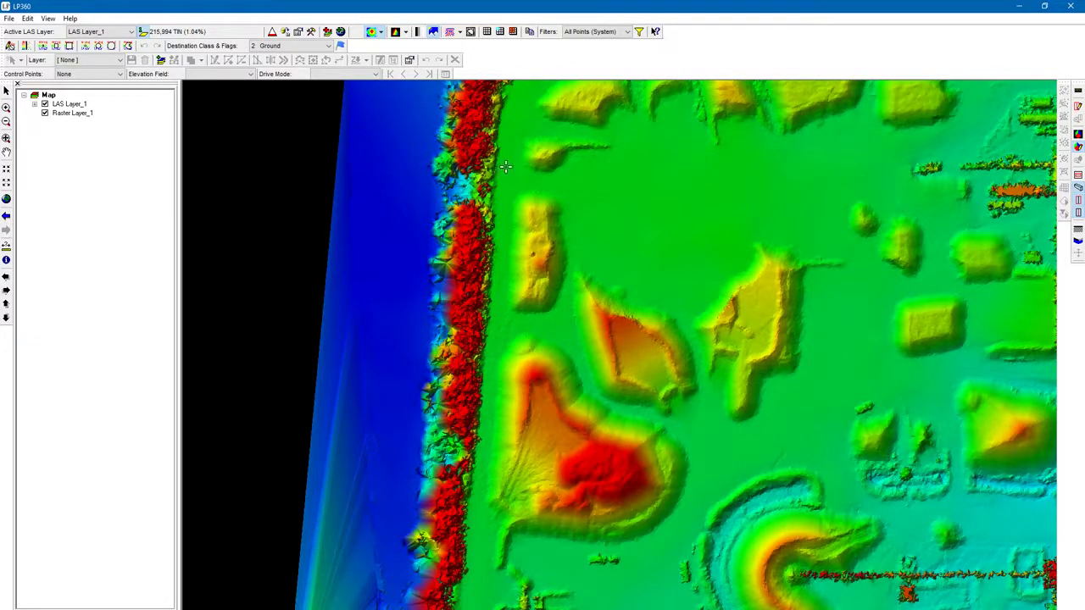
pyautogui.moveTo(505, 167); pyautogui.dragTo(897, 556)
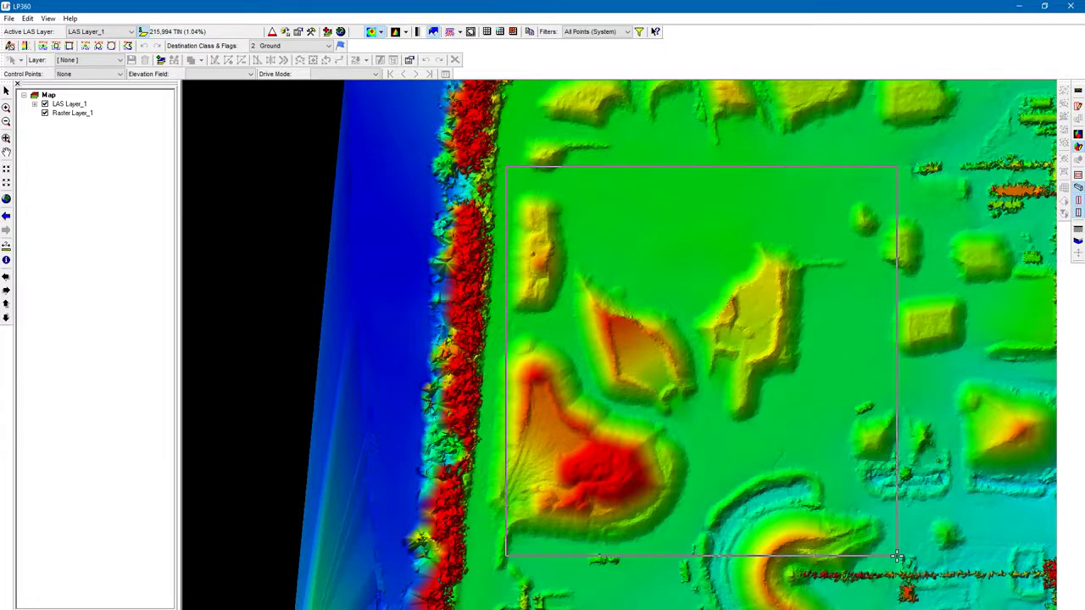
pyautogui.moveTo(896, 555); pyautogui.dragTo(896, 556)
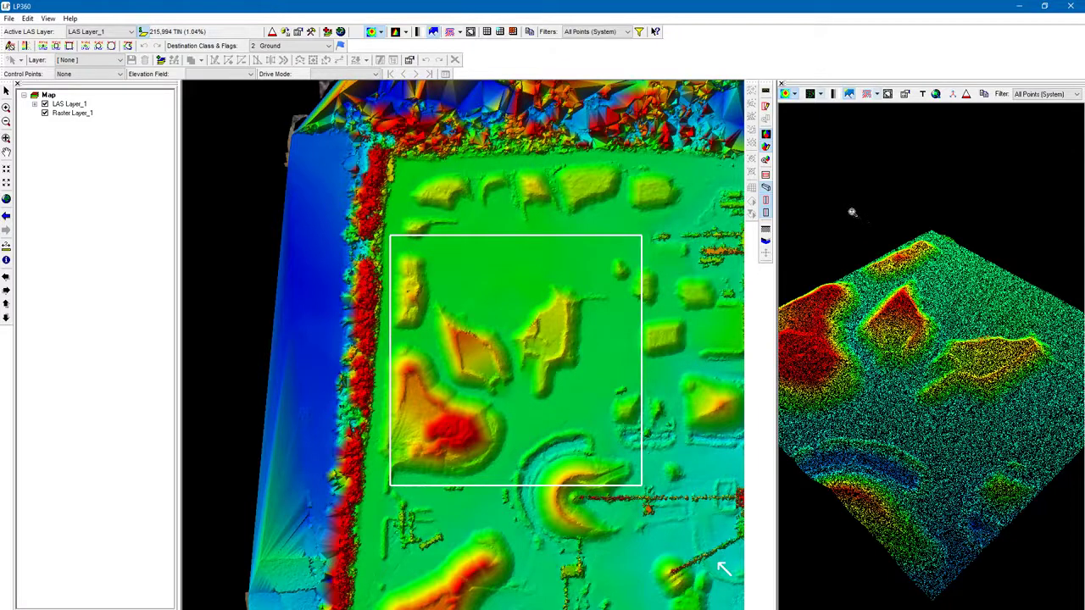
# Step: Switch the 3D viewer from point rendering to a surface rendering of the area
pyautogui.click(823, 95)
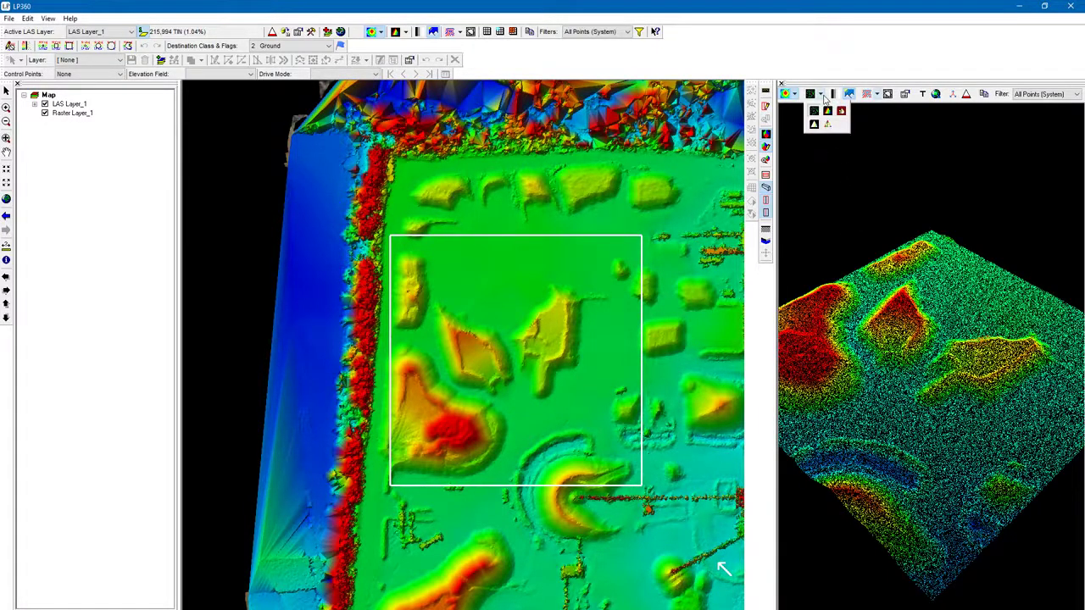
pyautogui.click(830, 87)
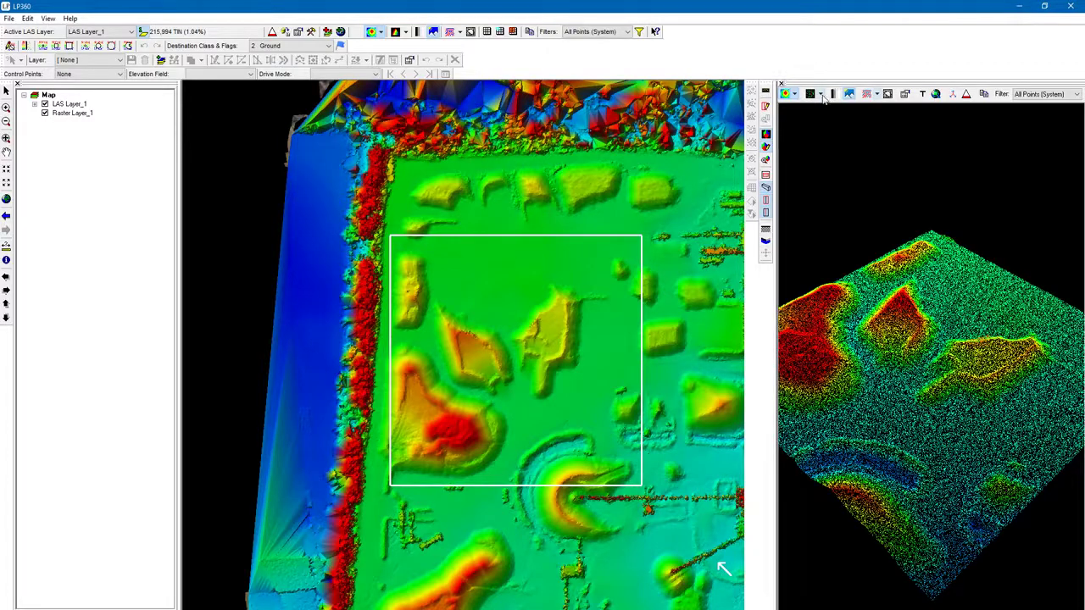
pyautogui.moveTo(911, 347); pyautogui.dragTo(886, 258)
pyautogui.click(821, 95)
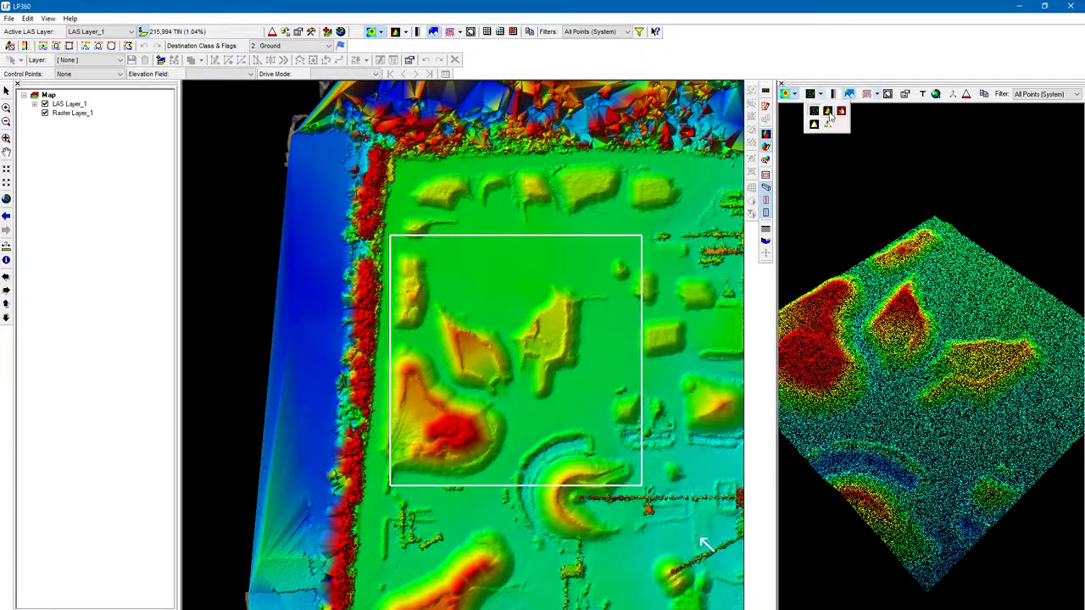
pyautogui.click(828, 112)
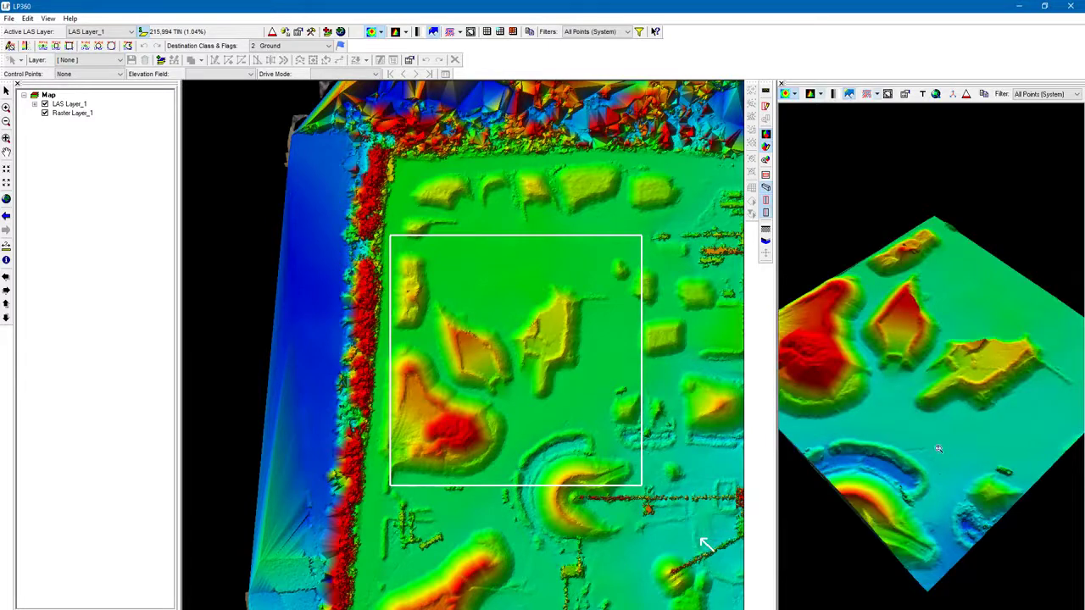
# Step: Display the 3D surface by colorbands
pyautogui.moveTo(938, 448)
pyautogui.mouseDown()
pyautogui.moveTo(949, 271)
pyautogui.moveTo(969, 277)
pyautogui.moveTo(907, 428)
pyautogui.mouseUp()
pyautogui.moveTo(884, 413); pyautogui.dragTo(904, 354, button='right')
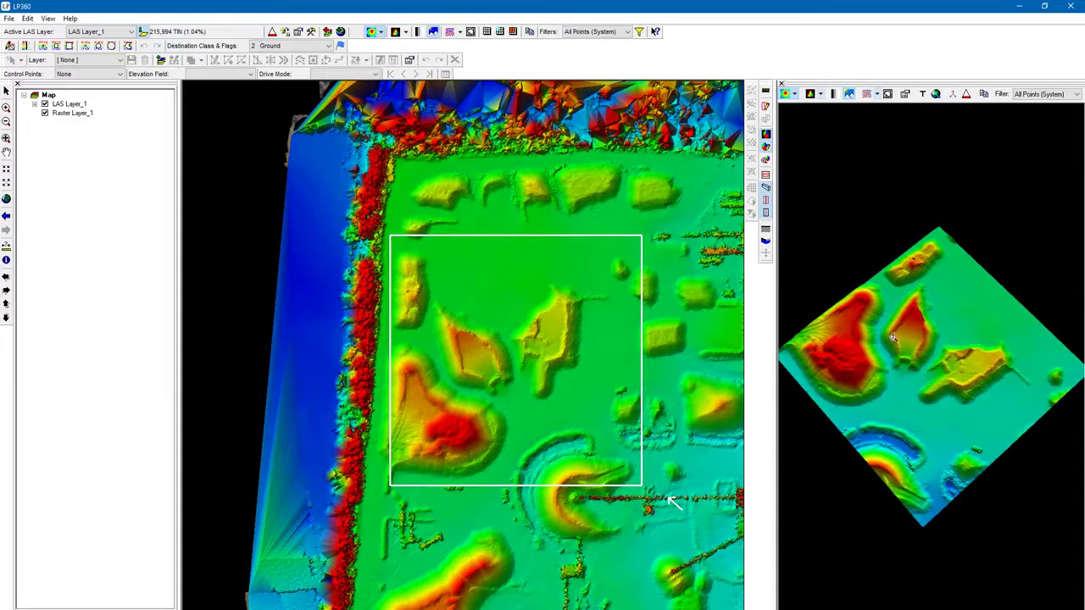
pyautogui.moveTo(893, 337)
pyautogui.mouseDown()
pyautogui.moveTo(917, 302)
pyautogui.moveTo(882, 322)
pyautogui.moveTo(900, 303)
pyautogui.moveTo(891, 340)
pyautogui.mouseUp()
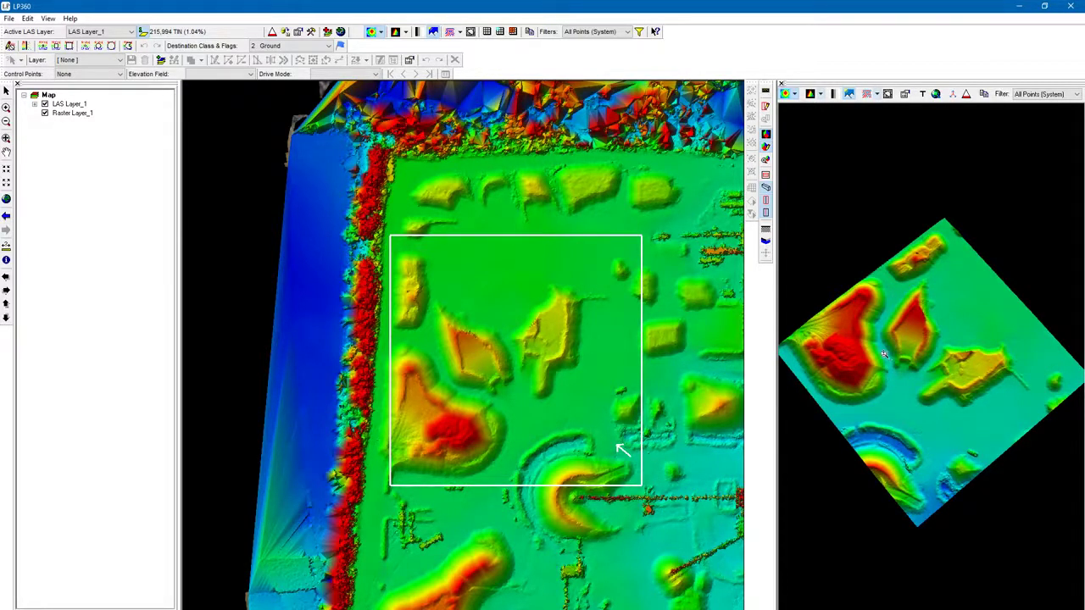
pyautogui.moveTo(884, 354); pyautogui.dragTo(799, 396)
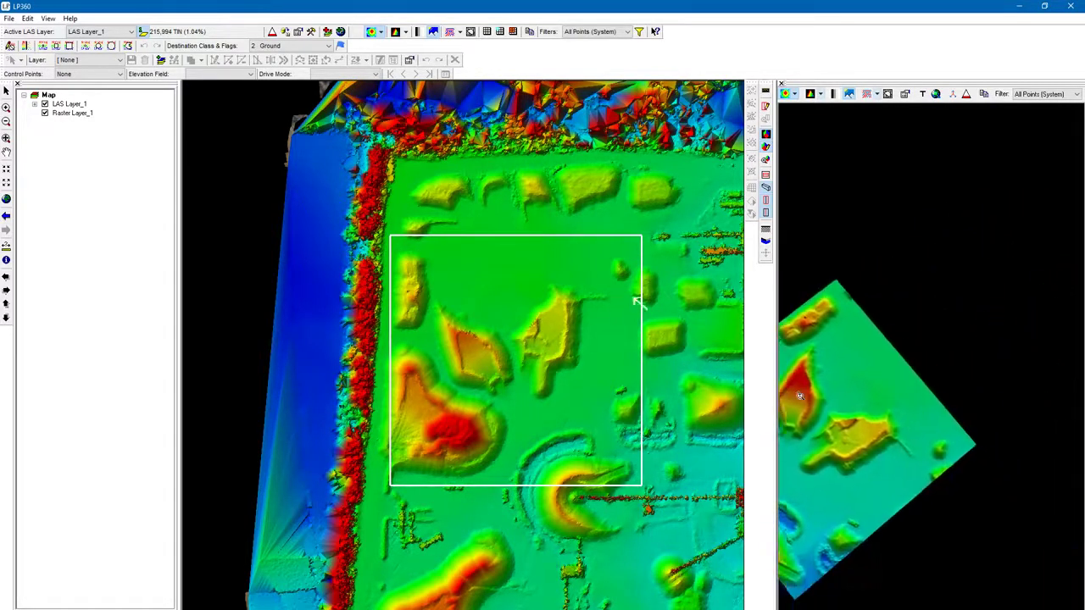
pyautogui.moveTo(799, 396); pyautogui.dragTo(952, 307, button='middle')
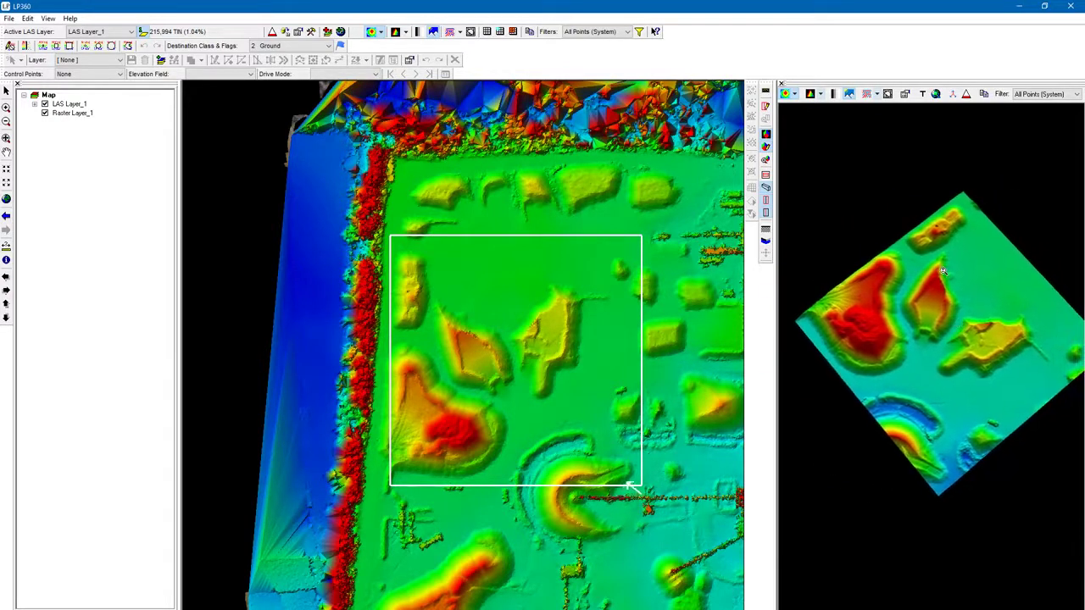
pyautogui.moveTo(943, 270); pyautogui.dragTo(932, 282, button='middle')
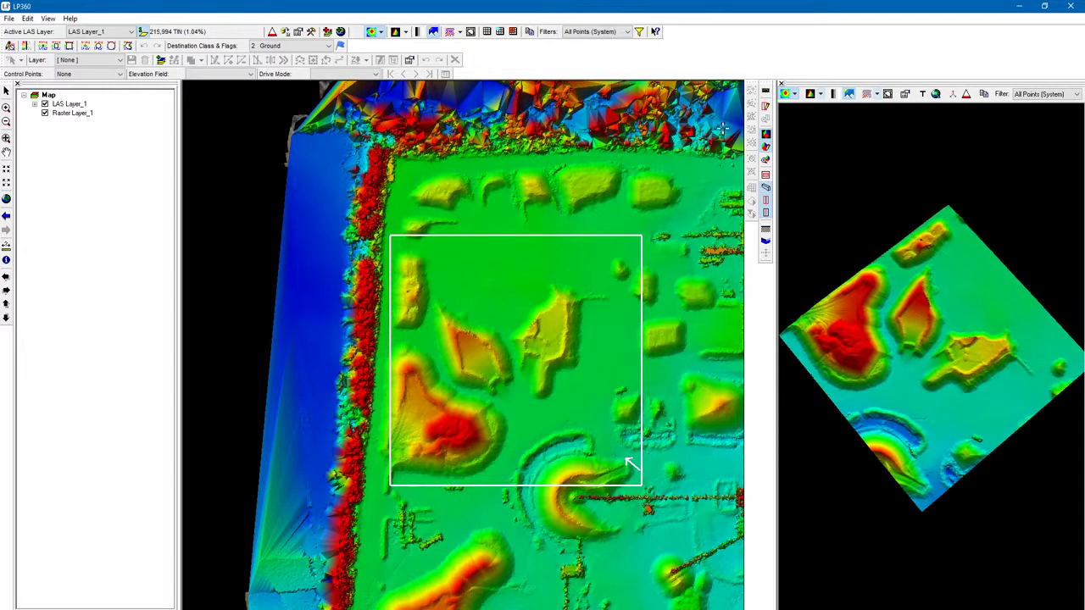
pyautogui.click(795, 95)
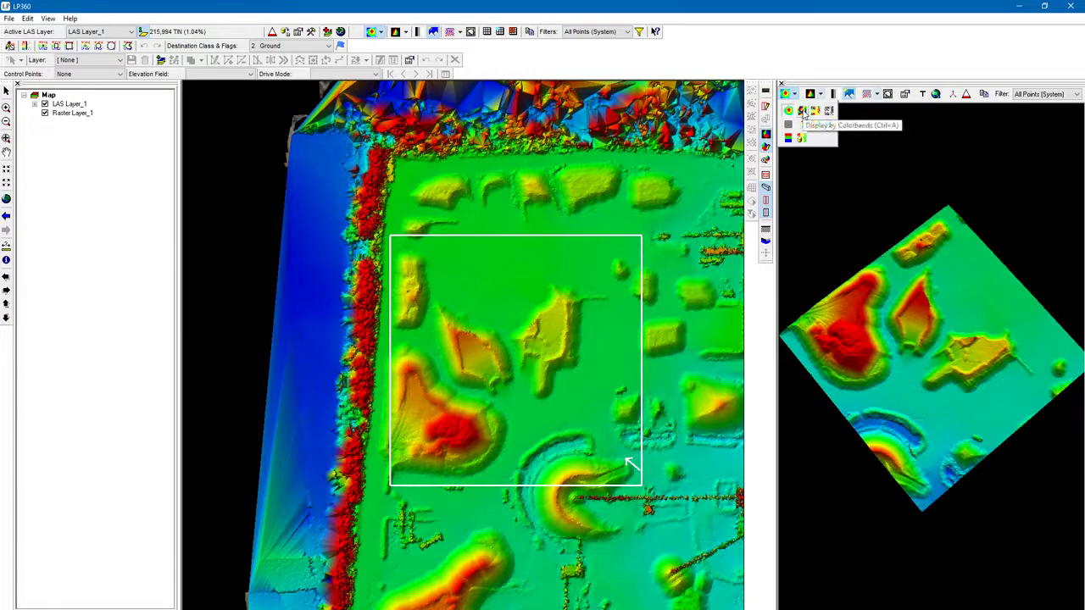
pyautogui.click(802, 112)
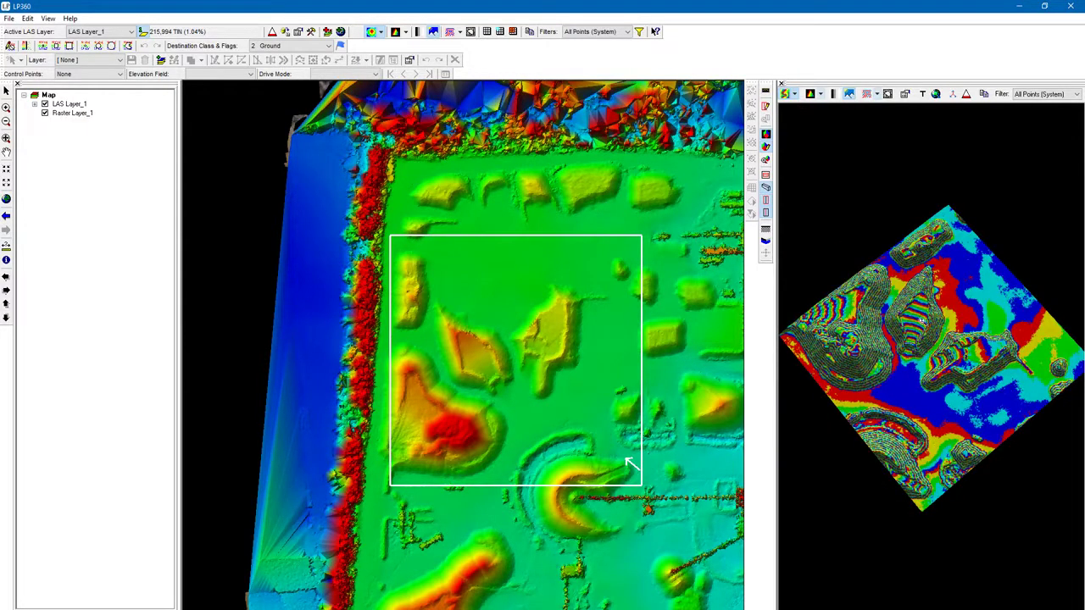
# Step: Switch the 3D surface to a plain grey shaded display
pyautogui.moveTo(922, 320); pyautogui.dragTo(923, 271)
pyautogui.moveTo(893, 441); pyautogui.dragTo(839, 448, button='middle')
pyautogui.scroll(5, 979, 492)
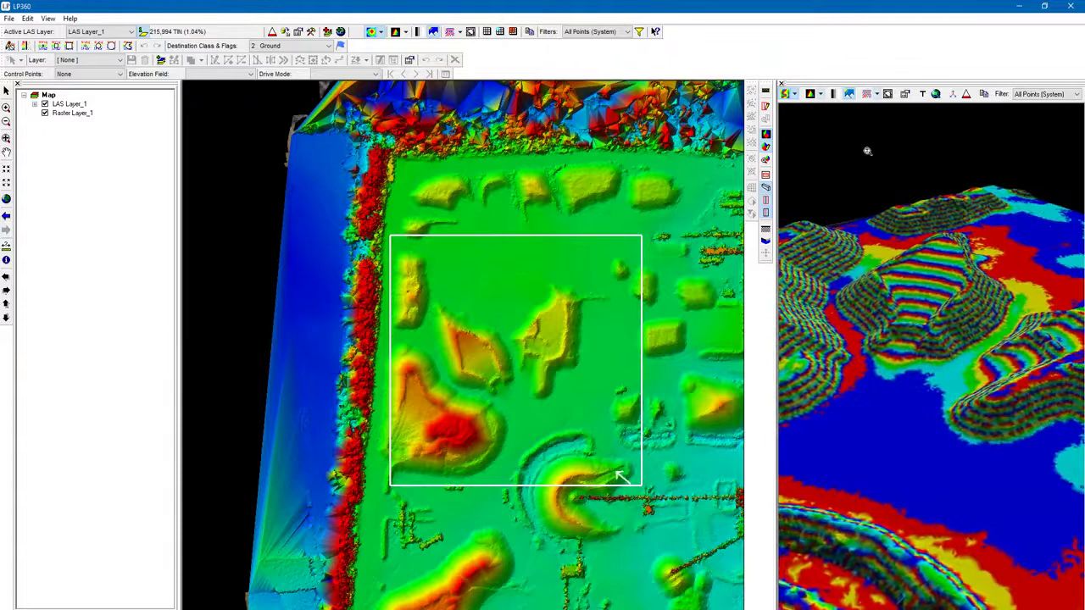
pyautogui.click(795, 95)
pyautogui.click(820, 124)
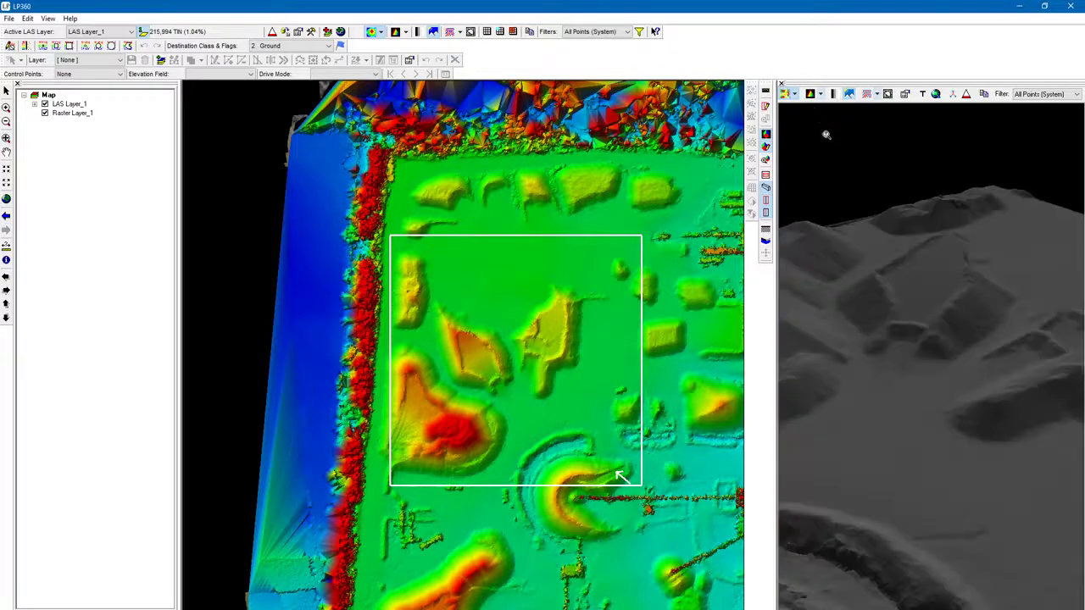
# Step: Switch the 3D surface to the textured grayscale display mode
pyautogui.scroll(-3, 904, 479)
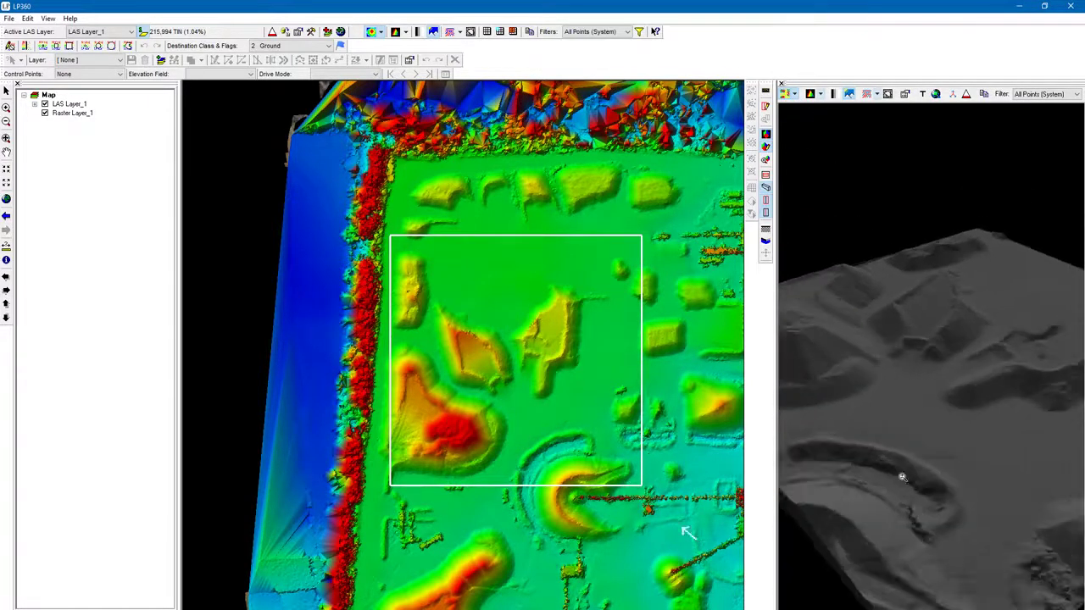
pyautogui.moveTo(949, 402)
pyautogui.mouseDown()
pyautogui.moveTo(903, 398)
pyautogui.moveTo(918, 382)
pyautogui.moveTo(957, 429)
pyautogui.moveTo(961, 407)
pyautogui.mouseUp()
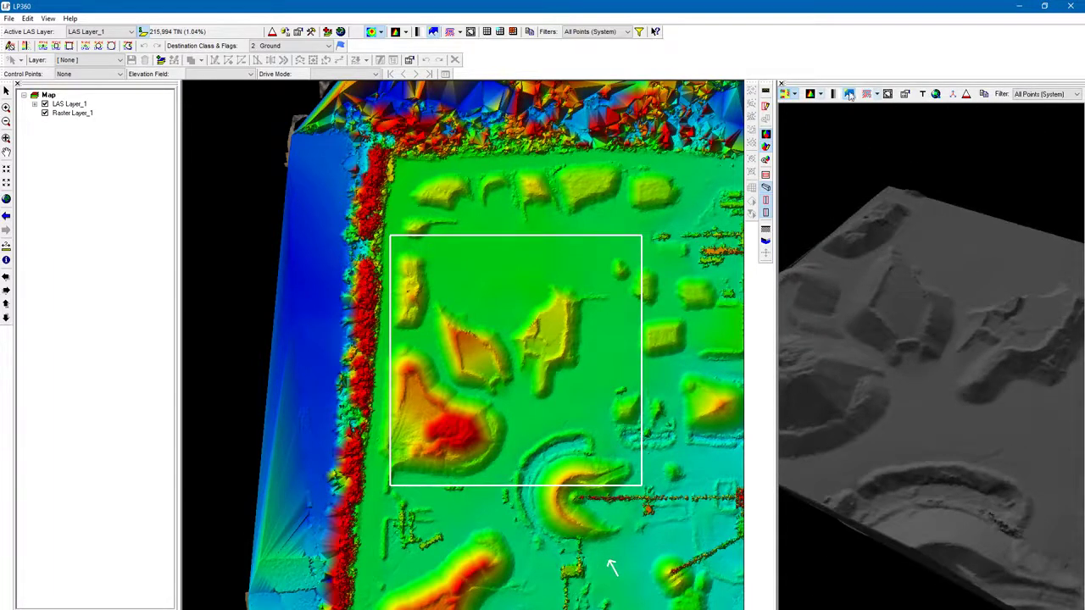
pyautogui.click(794, 95)
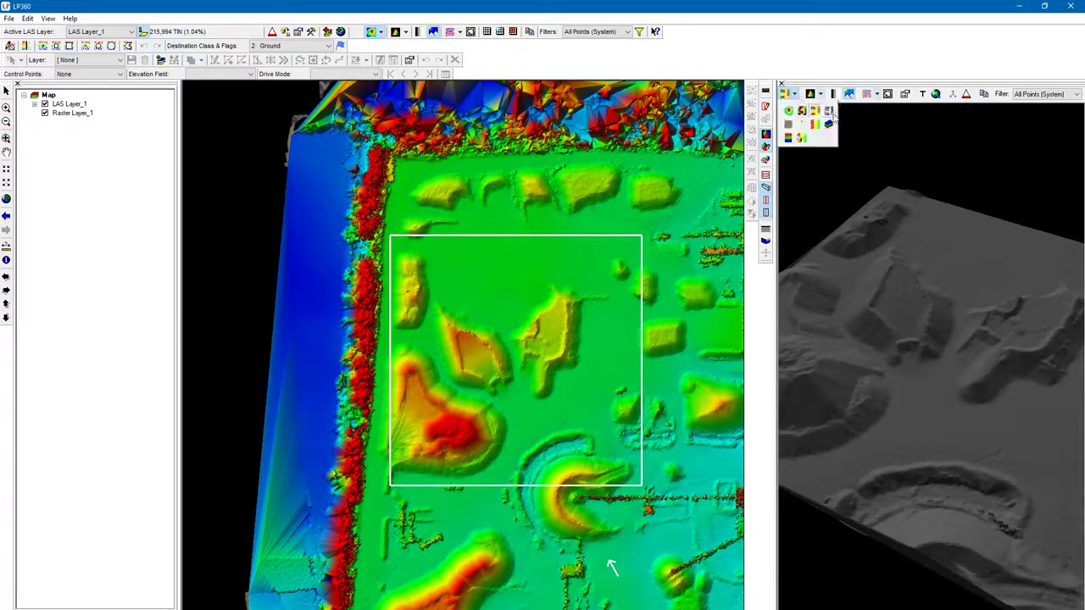
pyautogui.click(833, 114)
pyautogui.moveTo(898, 411); pyautogui.dragTo(933, 455)
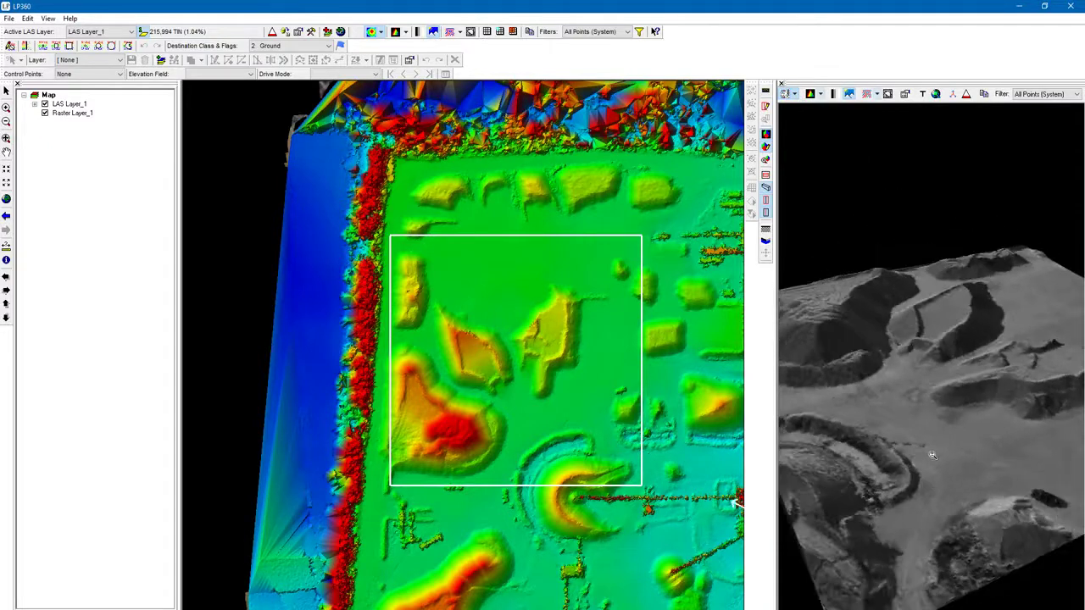
# Step: Display the 3D surface by classification
pyautogui.click(793, 95)
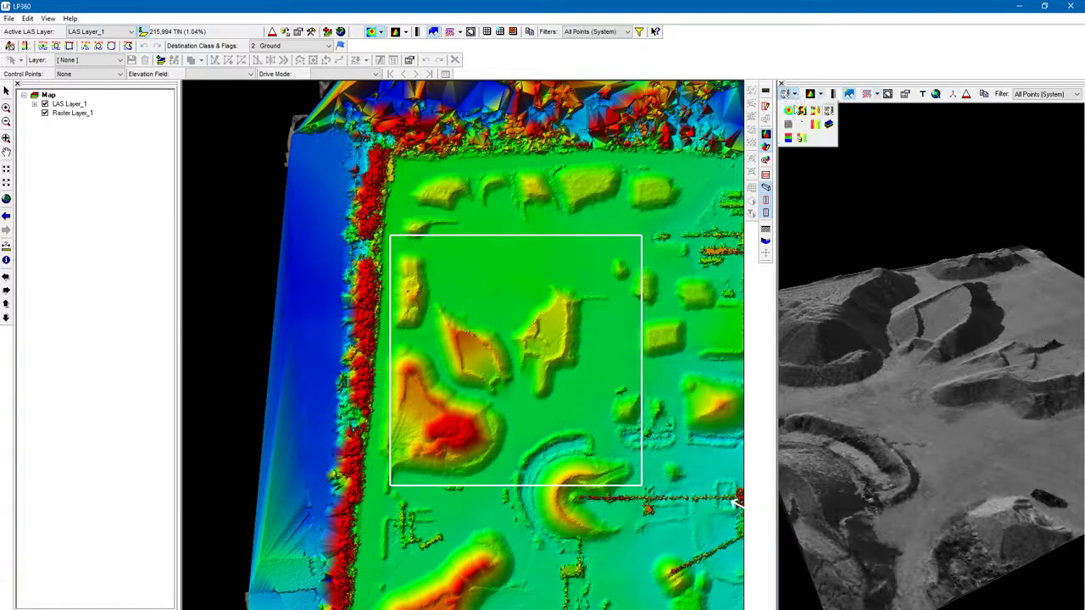
pyautogui.click(791, 136)
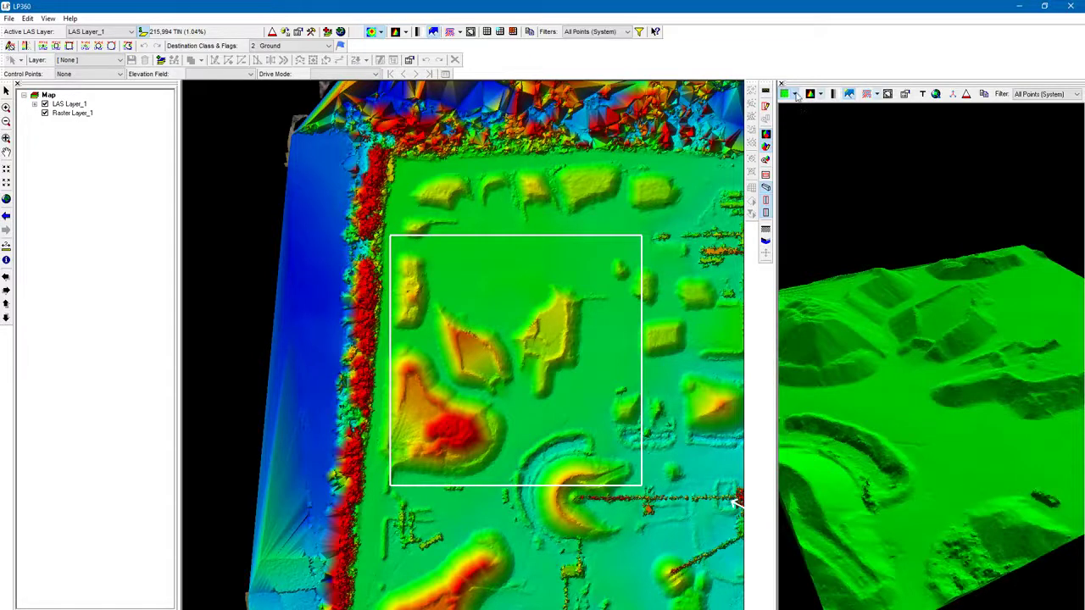
# Step: Display the 3D surface by point source ID
pyautogui.click(796, 95)
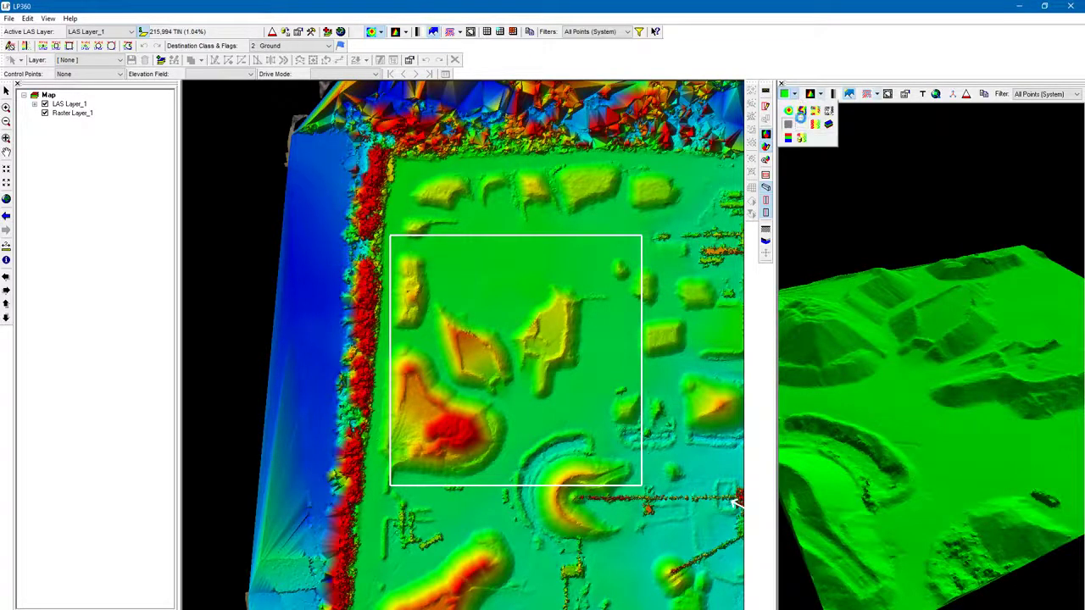
pyautogui.click(801, 139)
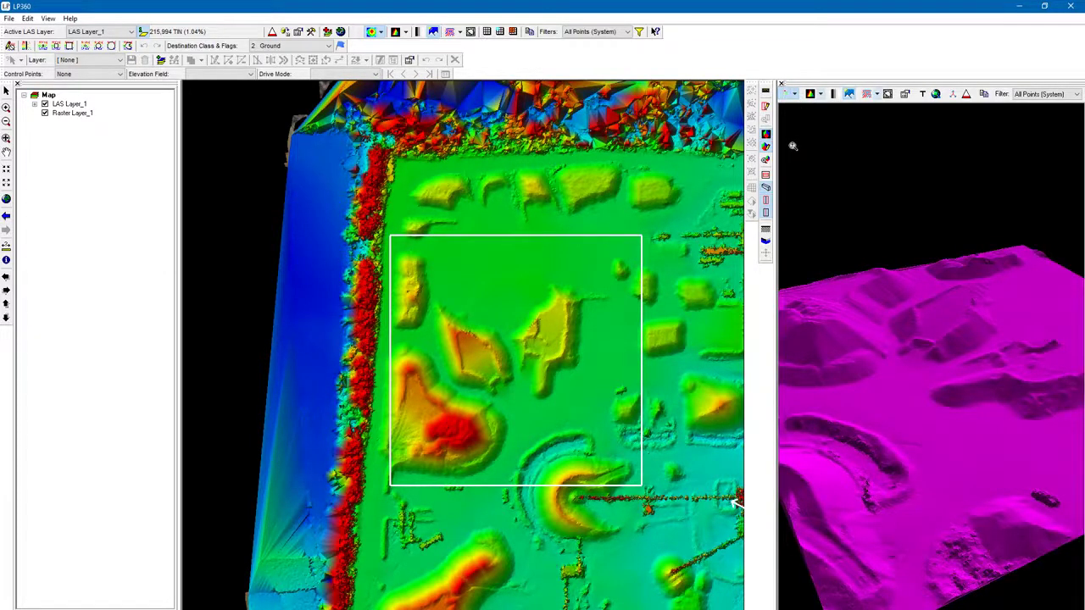
pyautogui.click(794, 94)
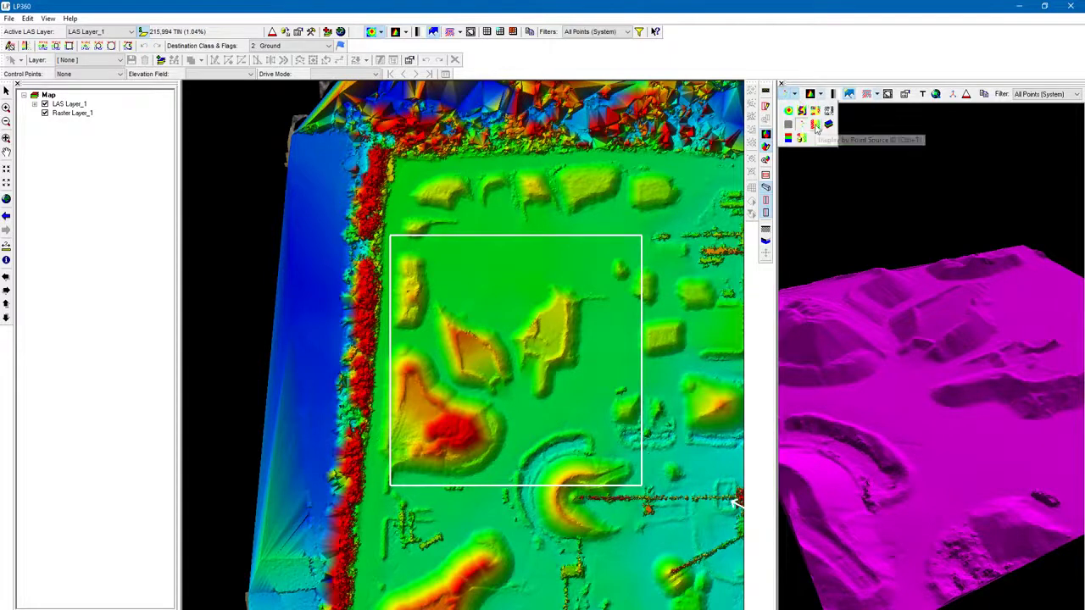
pyautogui.click(815, 124)
# Step: Display the 3D surface using GIS Fusion so the orthoimagery is draped over it
pyautogui.click(795, 95)
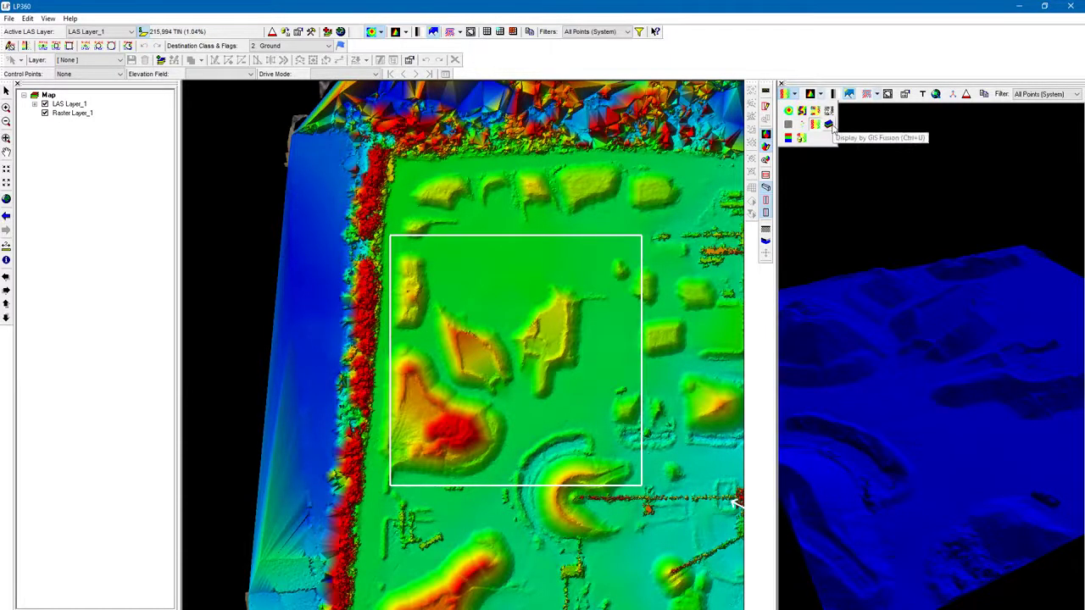
pyautogui.click(829, 126)
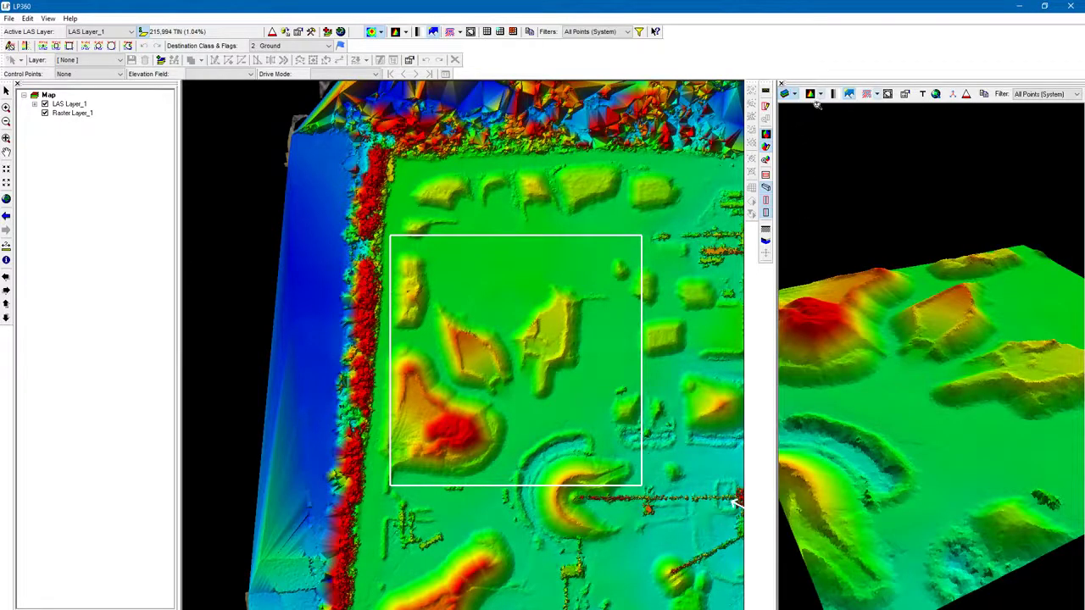
pyautogui.click(820, 95)
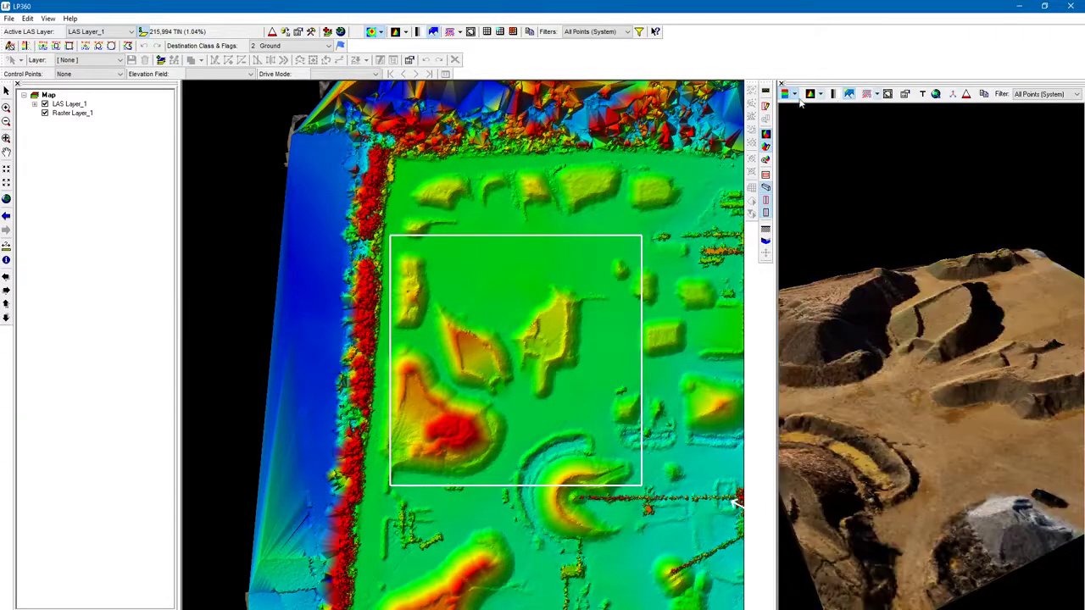
pyautogui.click(795, 96)
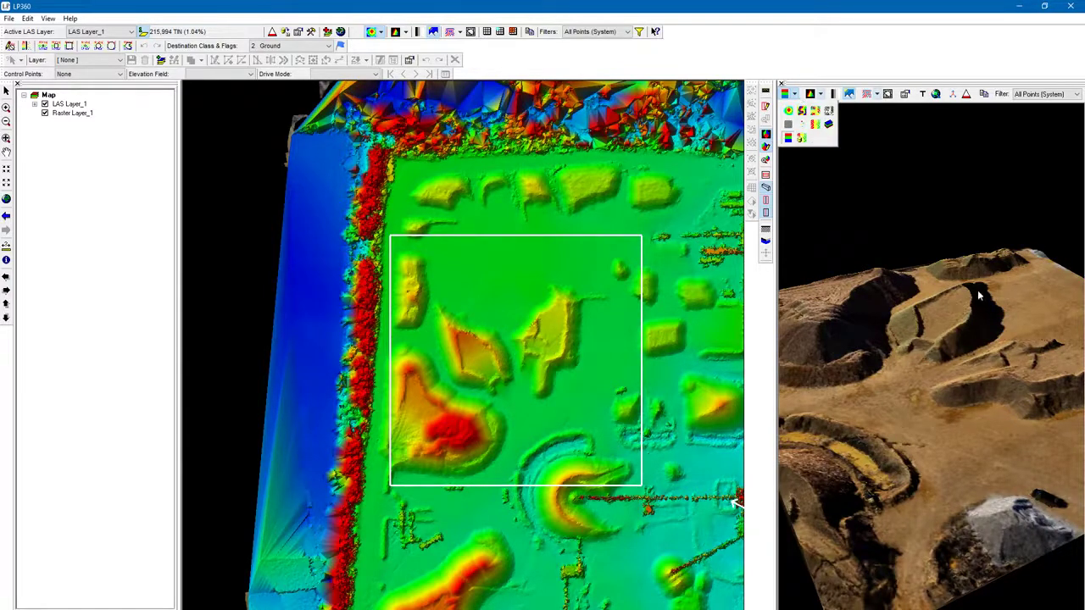
pyautogui.scroll(5, 922, 332)
pyautogui.scroll(-6, 910, 294)
pyautogui.moveTo(914, 292); pyautogui.dragTo(834, 284)
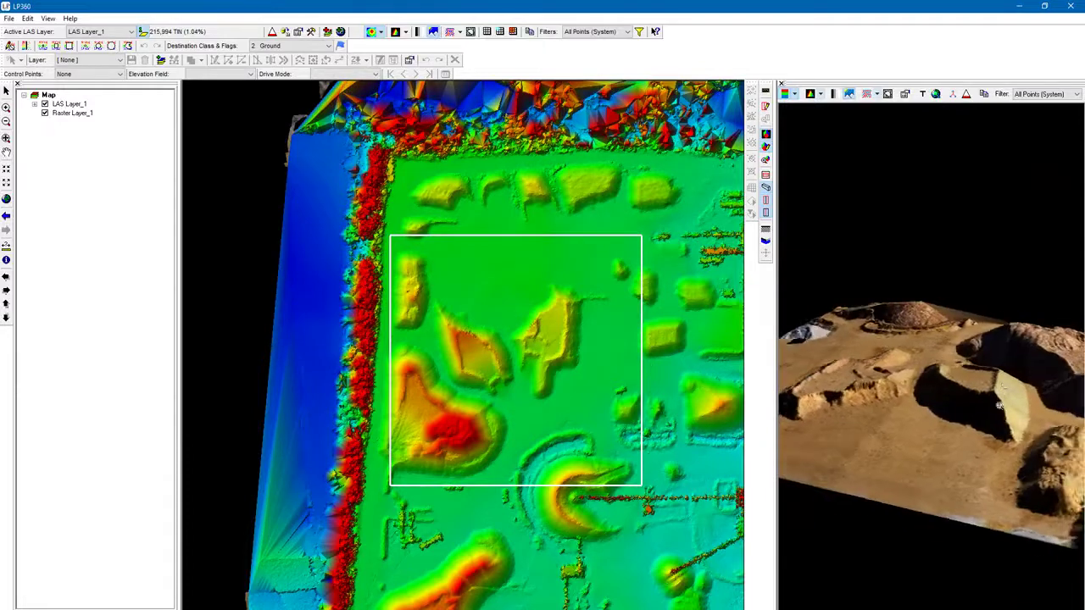
pyautogui.moveTo(999, 406); pyautogui.dragTo(951, 216)
# Step: Switch the 3D surface display to colour by file
pyautogui.click(796, 95)
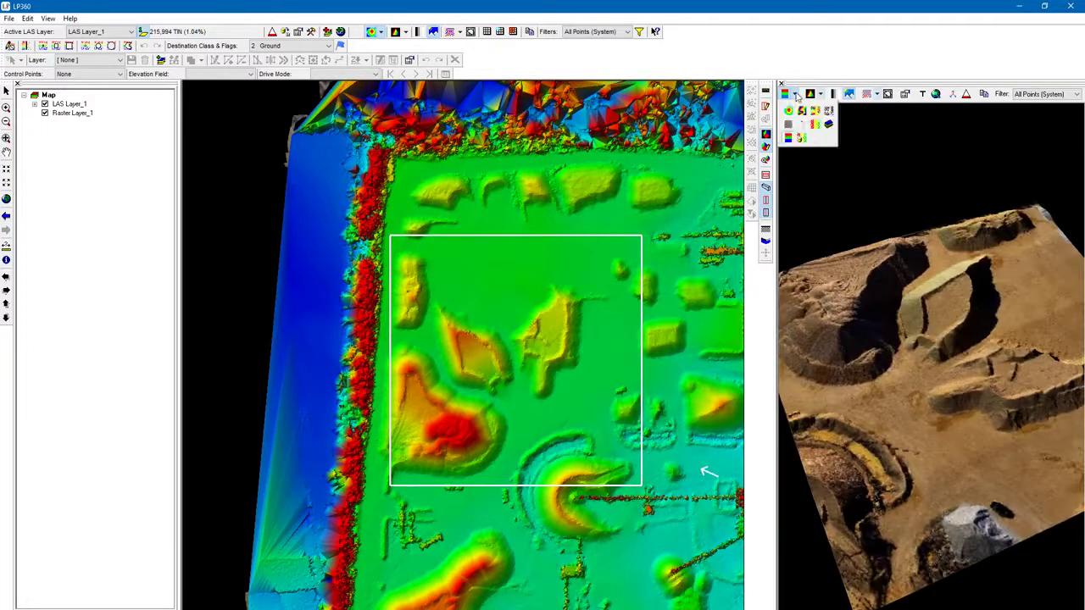
pyautogui.click(801, 140)
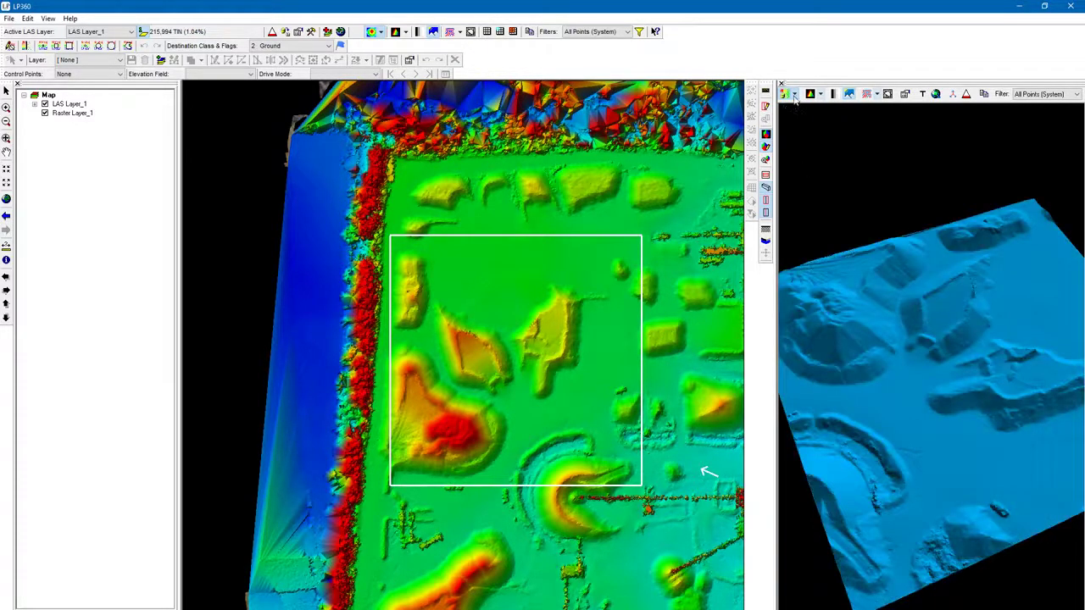
# Step: Switch the 3D surface display back to colour by elevation
pyautogui.click(795, 94)
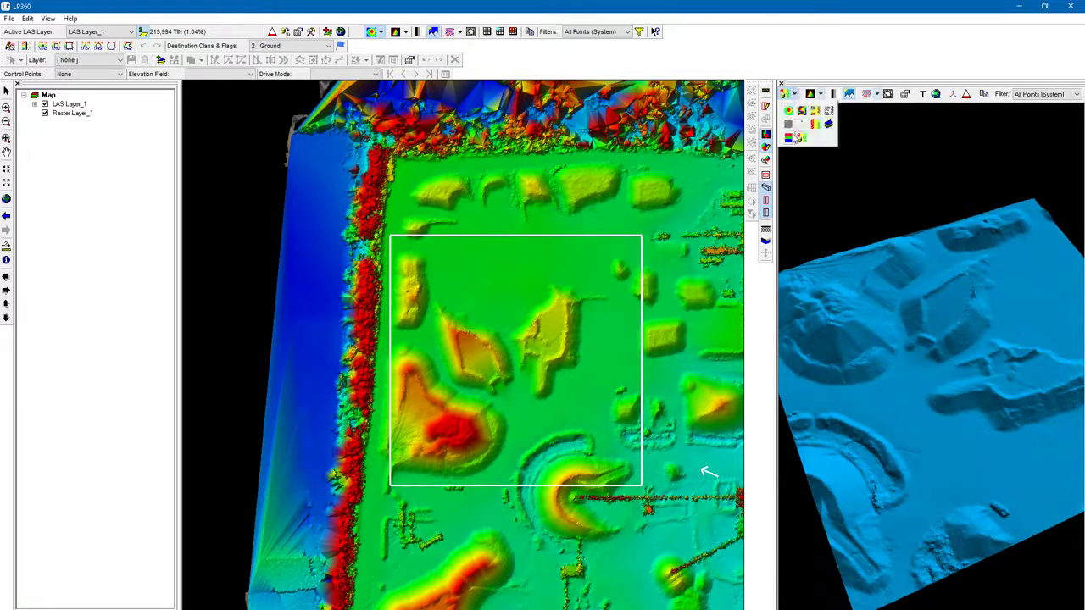
pyautogui.click(790, 111)
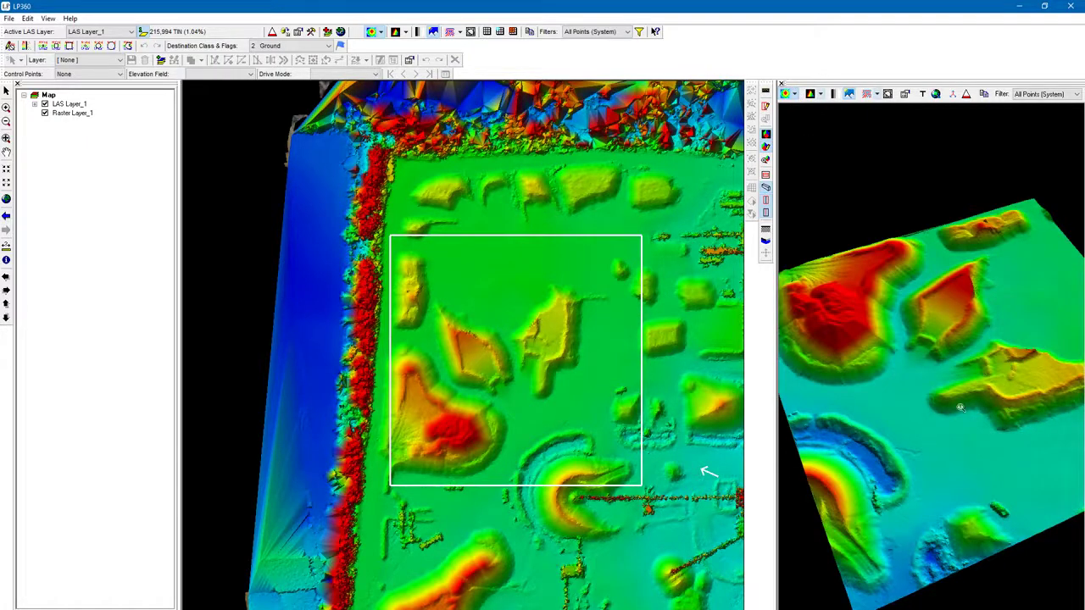
# Step: Apply intensity shading to the points and surface in the 3D viewer
pyautogui.click(833, 94)
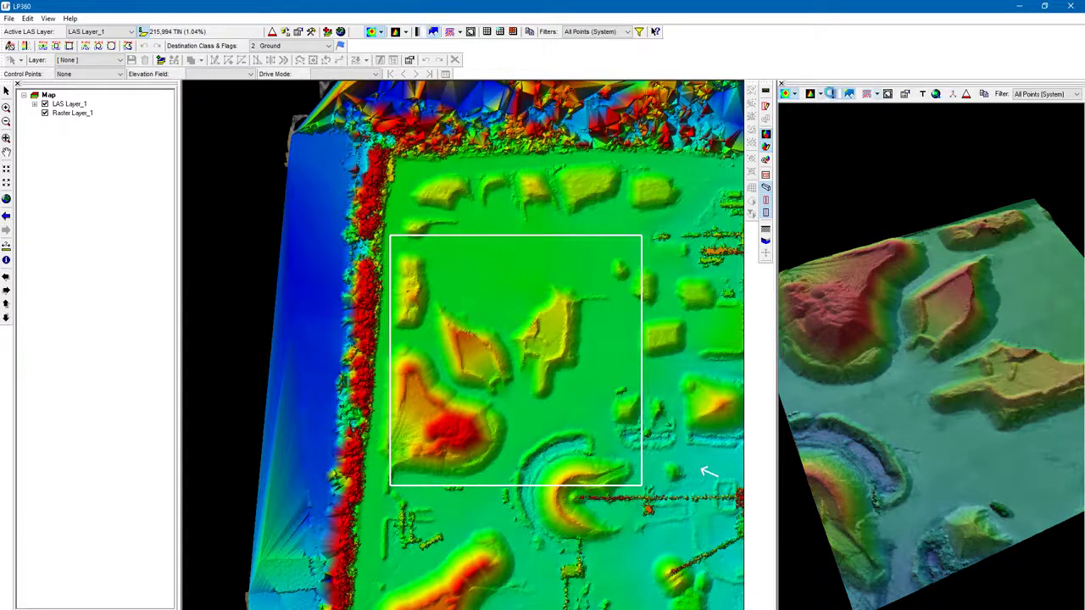
pyautogui.click(833, 94)
pyautogui.click(833, 94)
pyautogui.moveTo(875, 268); pyautogui.dragTo(877, 288, button='right')
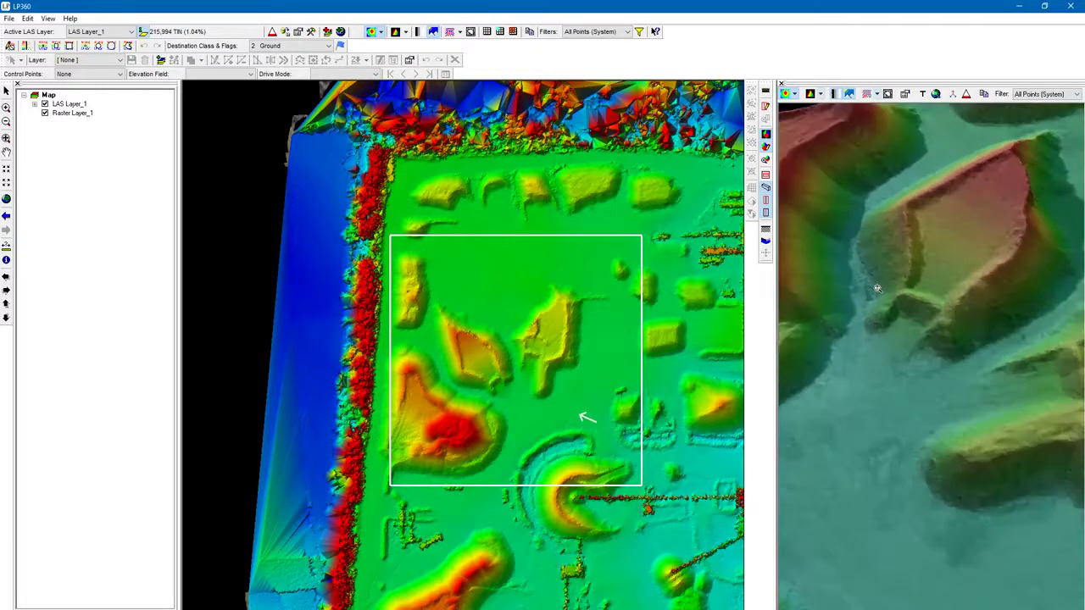
pyautogui.moveTo(876, 288); pyautogui.dragTo(851, 278)
pyautogui.moveTo(914, 492); pyautogui.dragTo(894, 384, button='right')
pyautogui.moveTo(894, 384); pyautogui.dragTo(886, 262)
pyautogui.moveTo(888, 262)
pyautogui.mouseDown(button='right')
pyautogui.moveTo(893, 314)
pyautogui.moveTo(889, 251)
pyautogui.mouseUp(button='right')
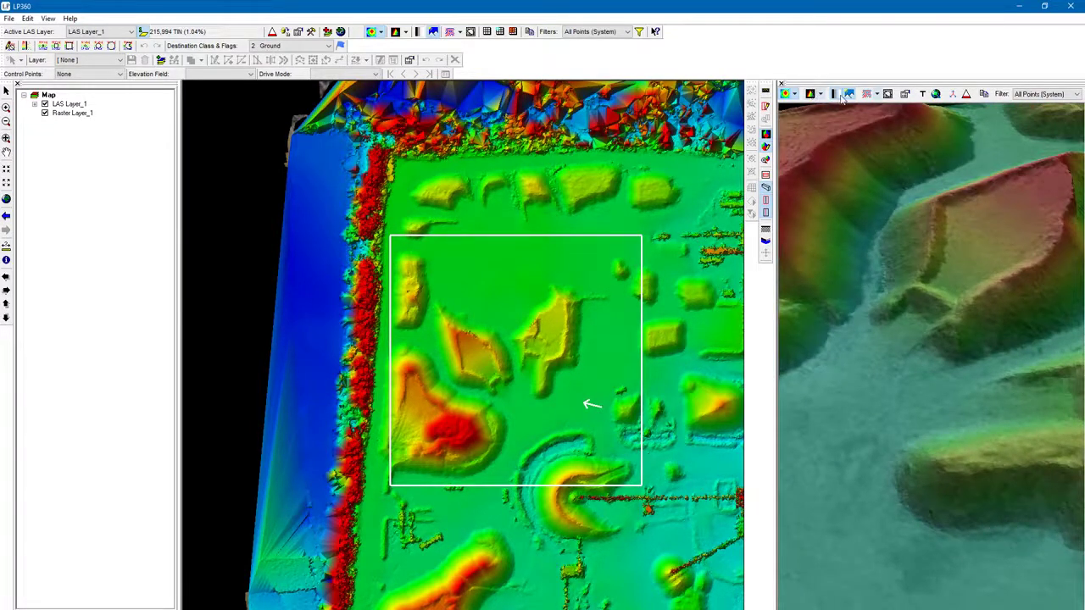
# Step: Turn the intensity shading off again in the 3D viewer
pyautogui.click(836, 95)
pyautogui.moveTo(940, 462); pyautogui.dragTo(859, 105, button='right')
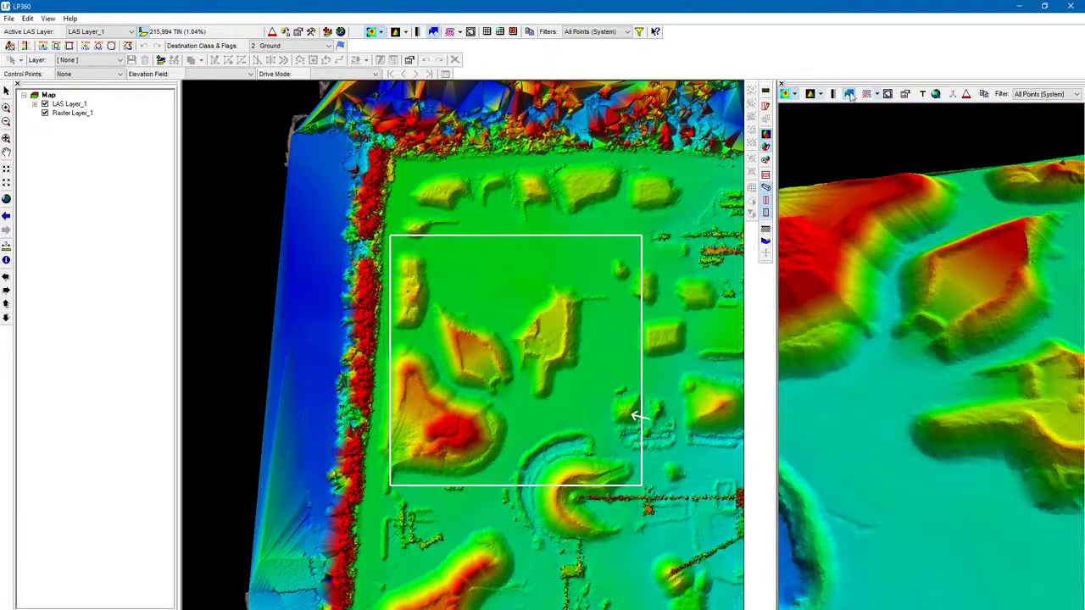
# Step: Turn hillshading off on the 3D surface and then back on
pyautogui.click(850, 95)
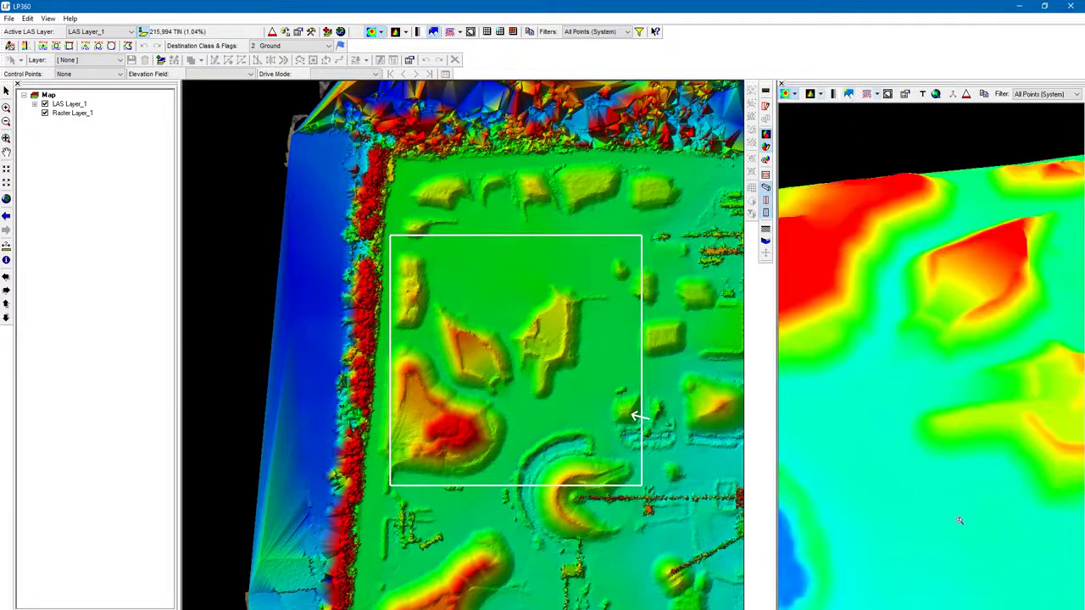
pyautogui.moveTo(960, 520); pyautogui.dragTo(940, 321, button='right')
pyautogui.moveTo(941, 321)
pyautogui.mouseDown()
pyautogui.moveTo(936, 381)
pyautogui.moveTo(921, 299)
pyautogui.moveTo(922, 311)
pyautogui.mouseUp()
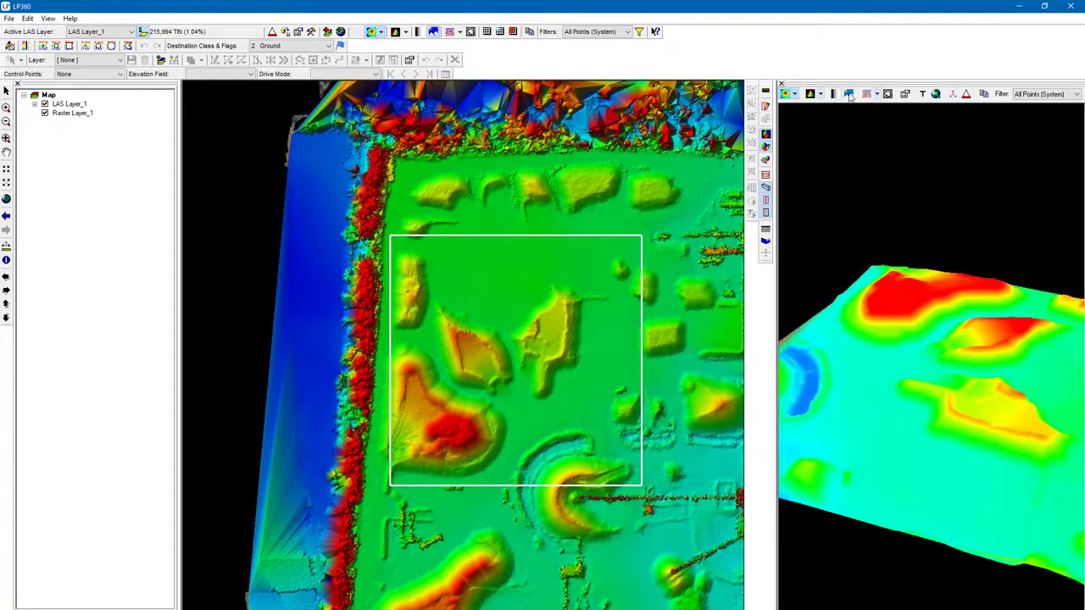
pyautogui.click(850, 95)
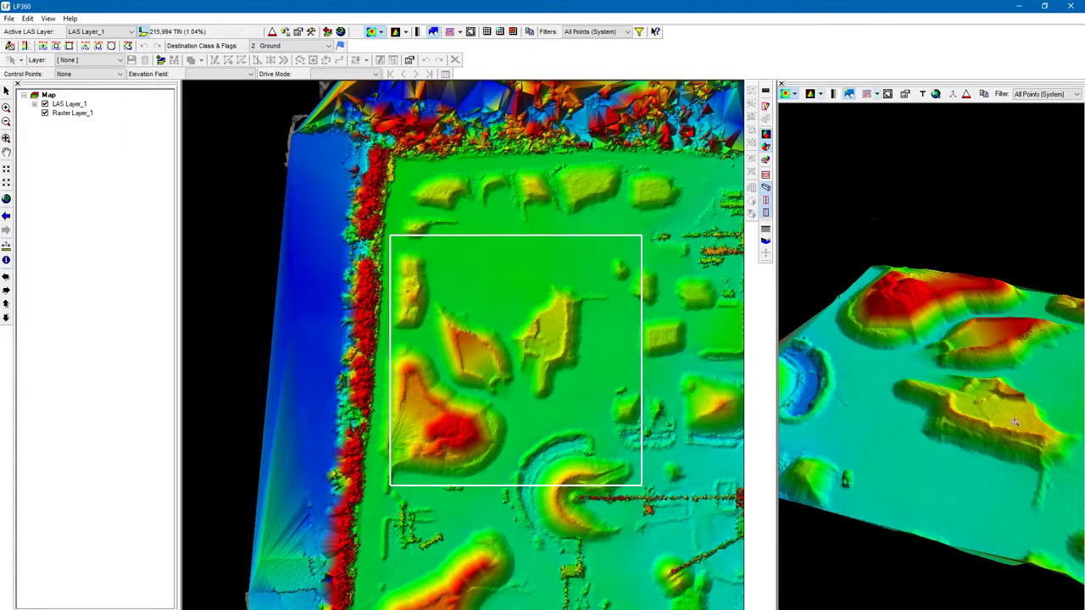
pyautogui.moveTo(1015, 422); pyautogui.dragTo(842, 180)
# Step: Overlay contour lines on the 3D surface
pyautogui.click(871, 95)
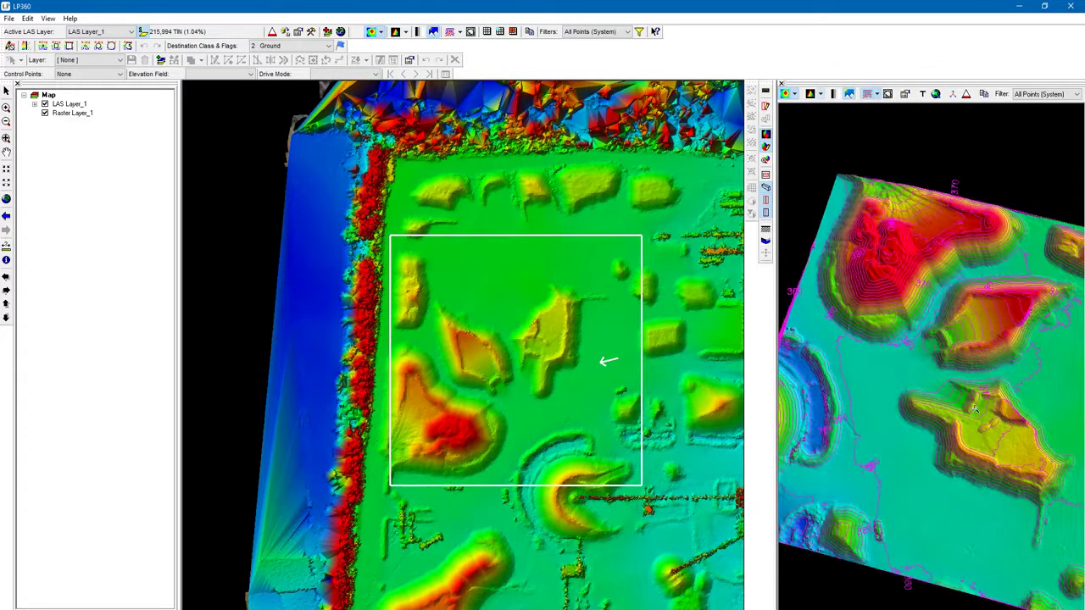
pyautogui.scroll(1, 955, 296)
pyautogui.moveTo(958, 373); pyautogui.dragTo(954, 283)
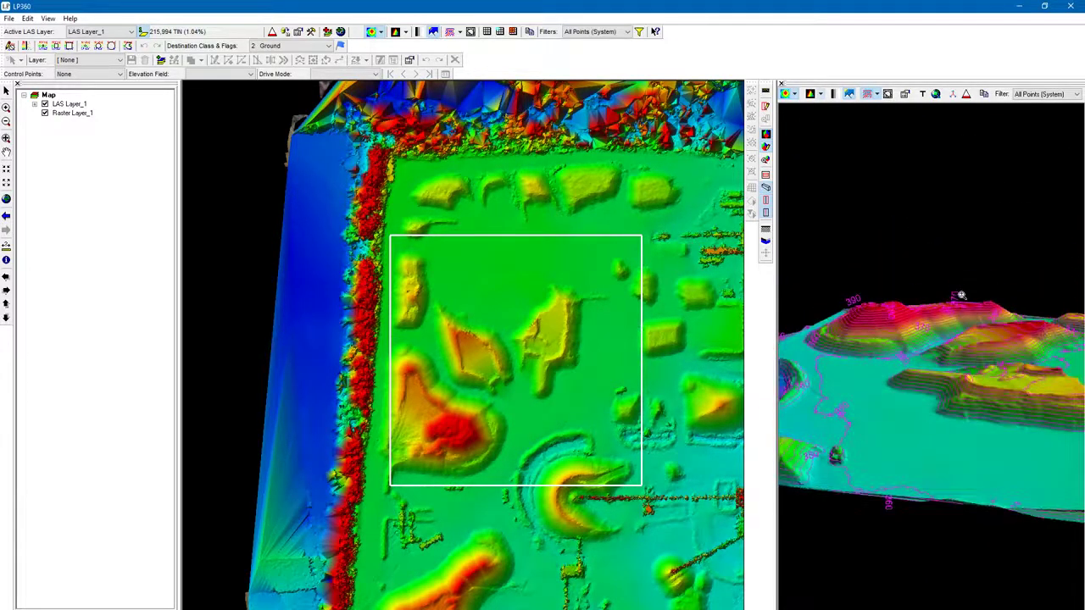
# Step: Switch the contour overlay to the second contour display option
pyautogui.click(878, 95)
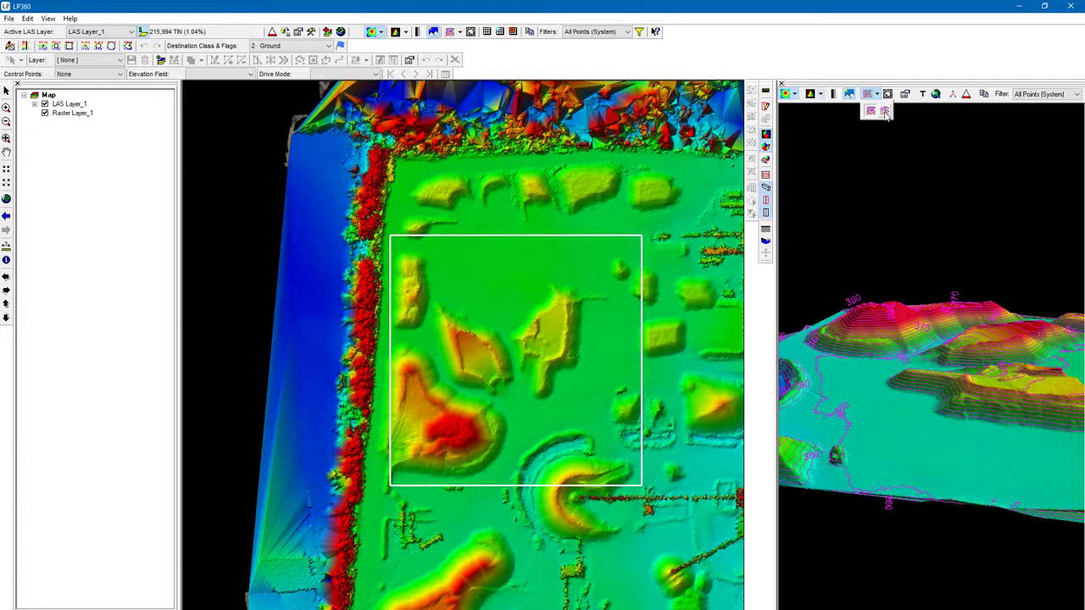
pyautogui.click(885, 116)
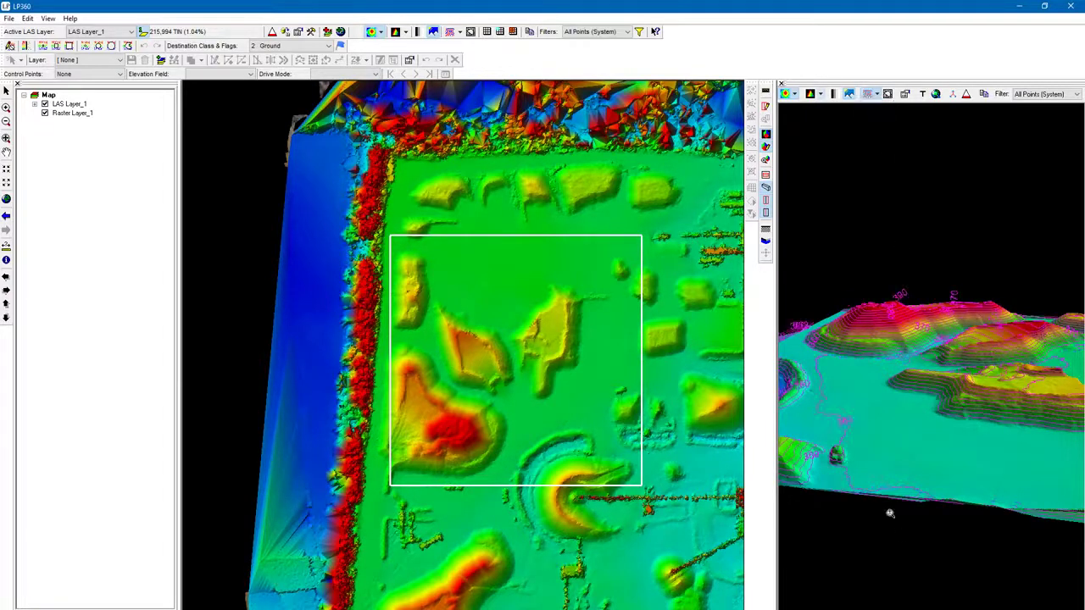
pyautogui.scroll(5, 856, 448)
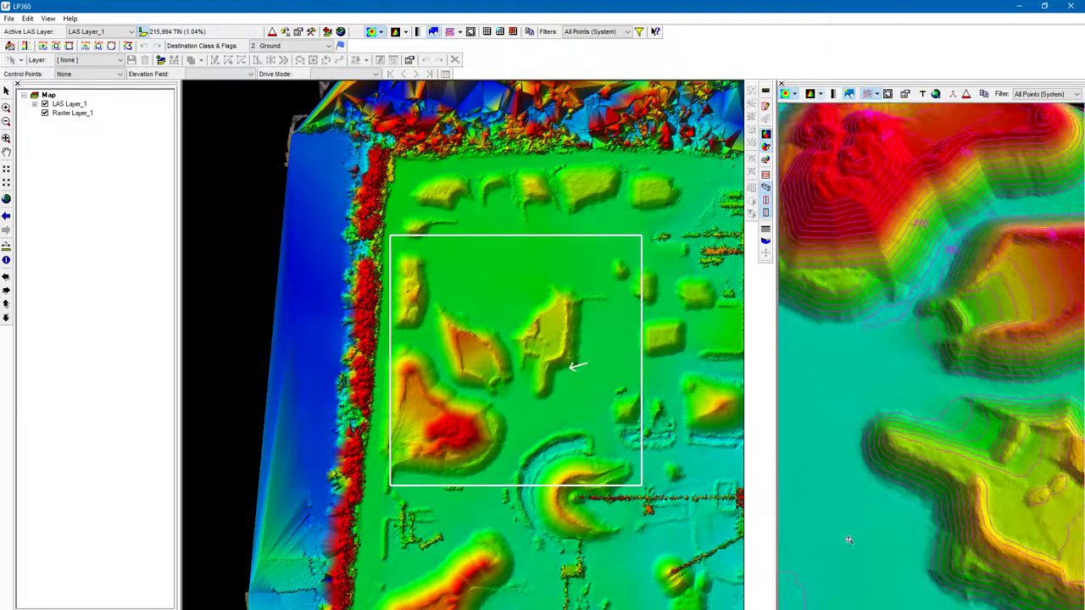
pyautogui.moveTo(972, 464); pyautogui.dragTo(953, 420)
pyautogui.scroll(-2, 953, 418)
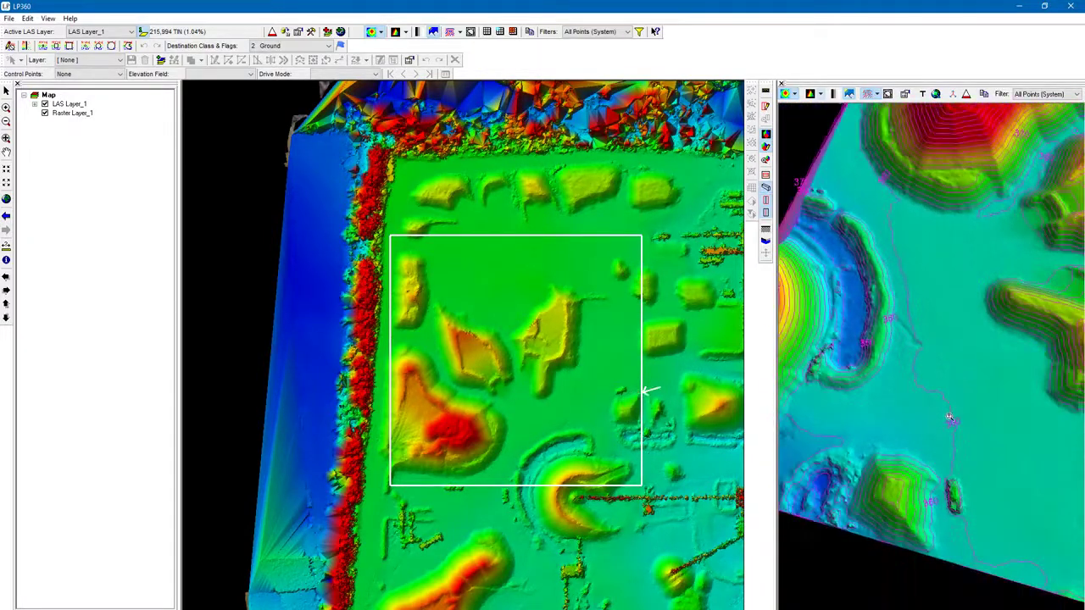
pyautogui.scroll(3, 953, 436)
pyautogui.moveTo(952, 501); pyautogui.dragTo(941, 402)
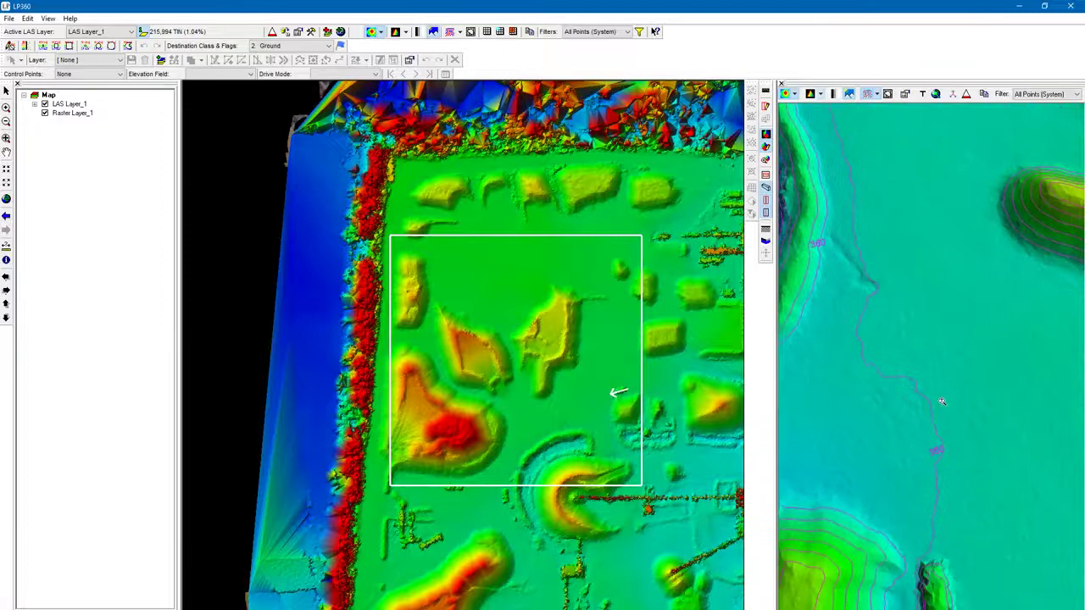
# Step: Switch the contour overlay to the first contour display option
pyautogui.click(877, 96)
pyautogui.click(871, 111)
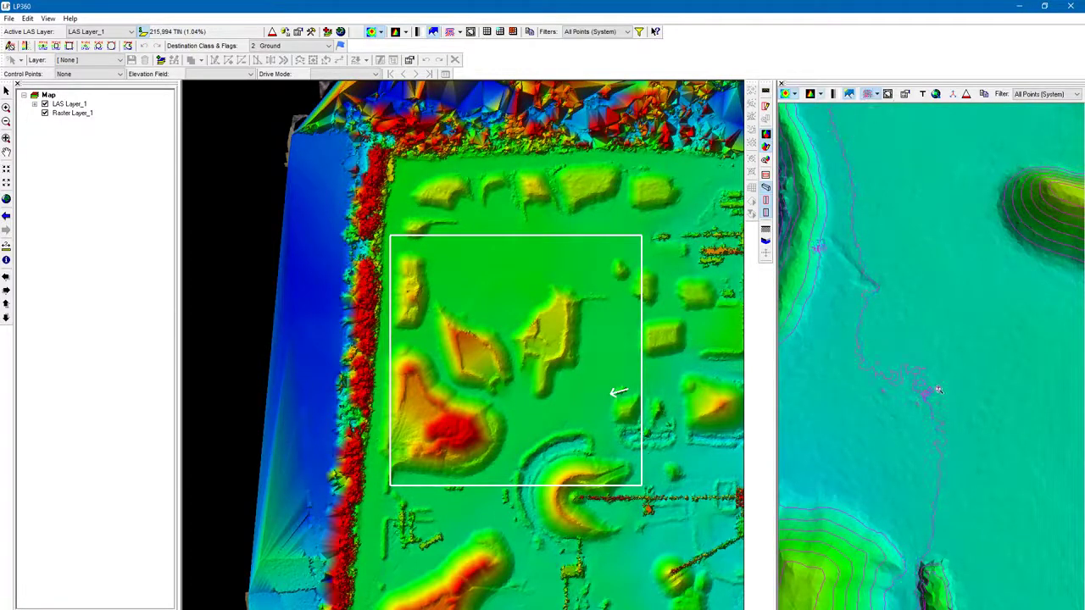
pyautogui.moveTo(938, 390); pyautogui.dragTo(893, 513)
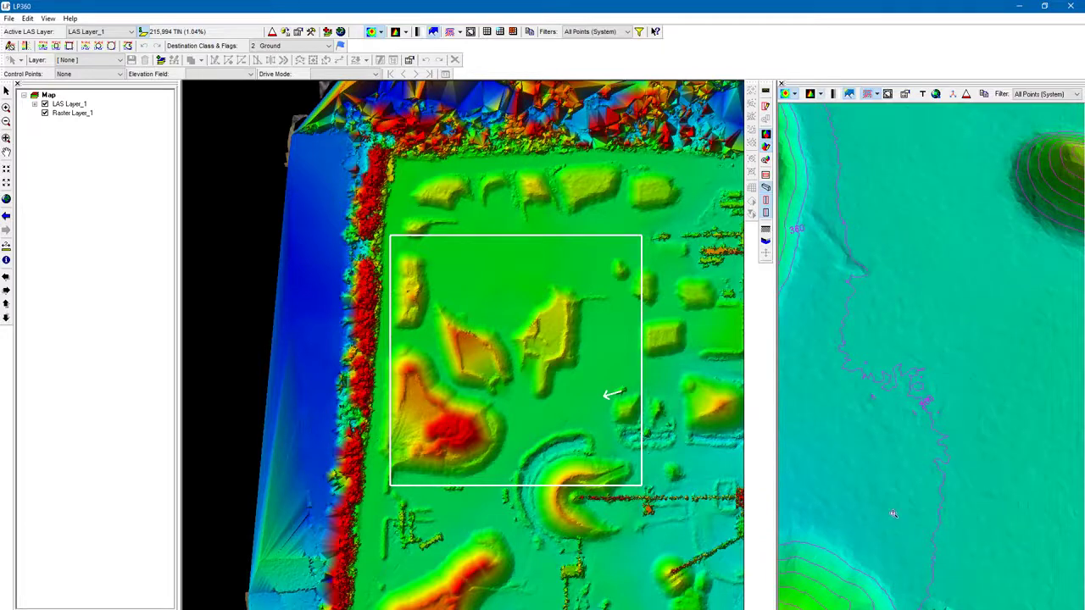
# Step: Switch the contour overlay back to the second option, then turn the contours off
pyautogui.click(881, 95)
pyautogui.click(887, 113)
pyautogui.moveTo(946, 544); pyautogui.dragTo(894, 431)
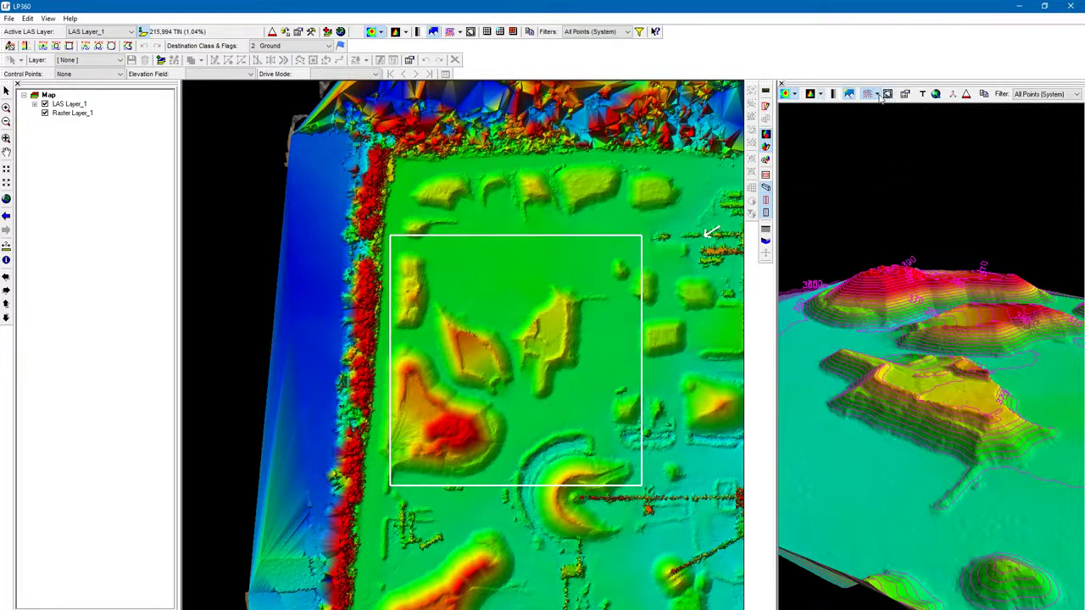
pyautogui.moveTo(900, 355); pyautogui.dragTo(927, 223)
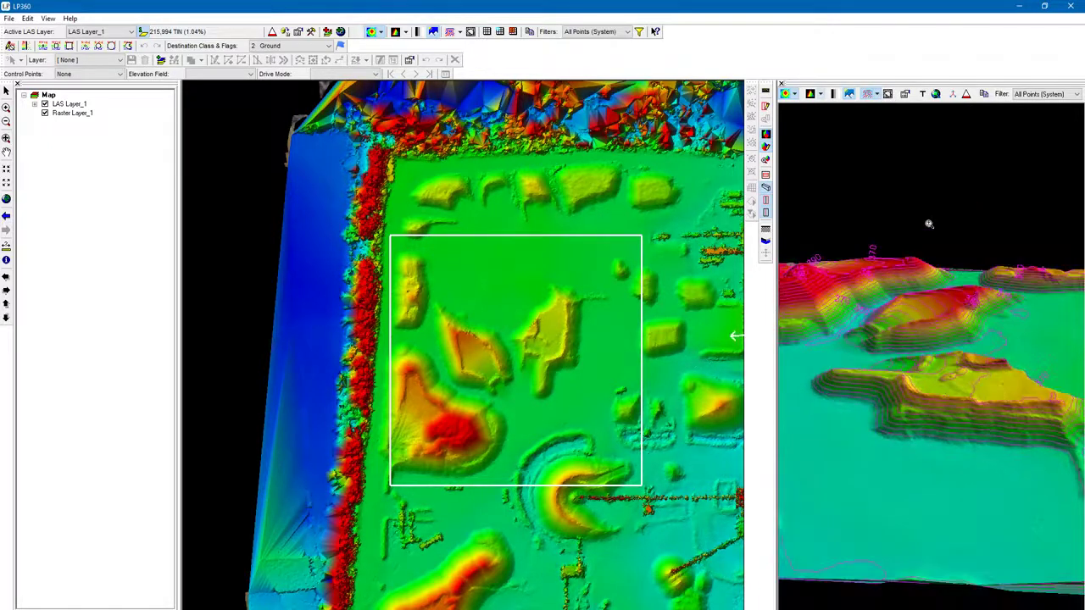
pyautogui.click(871, 95)
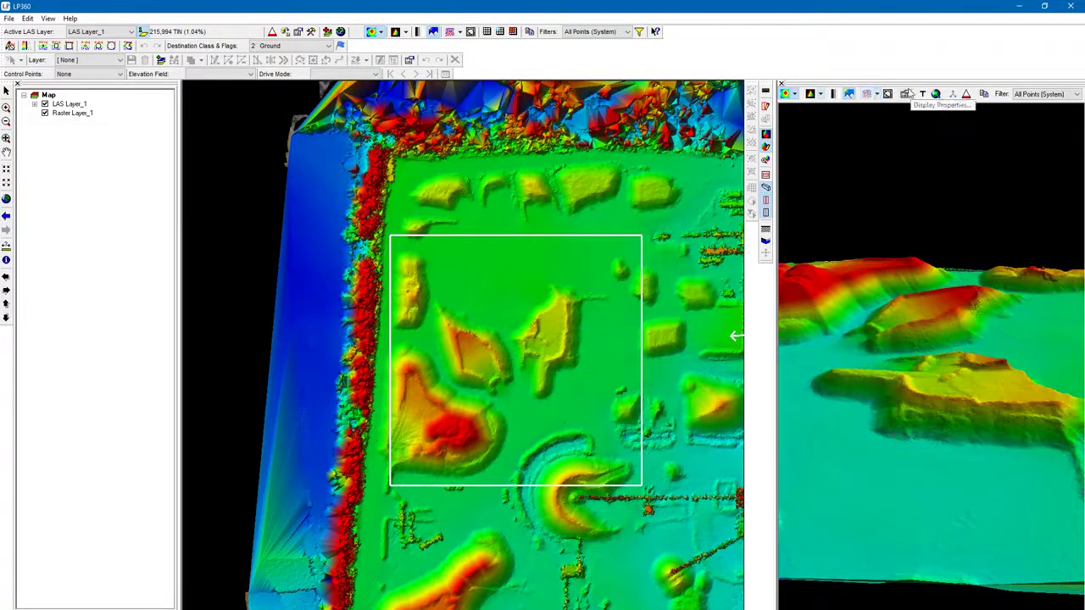
# Step: Open the 3D viewer's display properties and review the Symbology and Display tabs, then close them
pyautogui.click(908, 94)
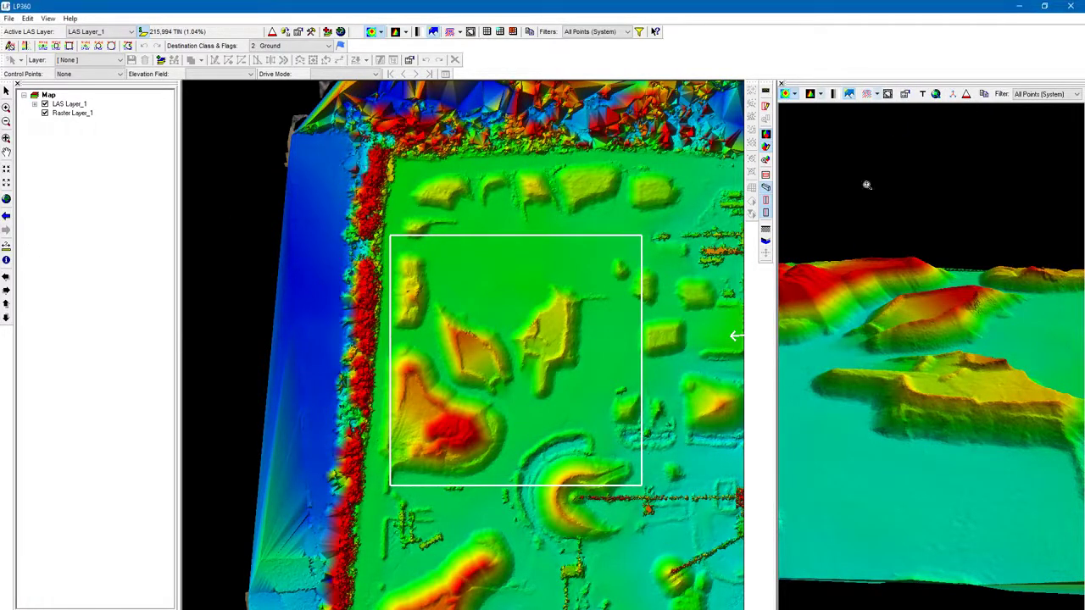
pyautogui.doubleClick(773, 5)
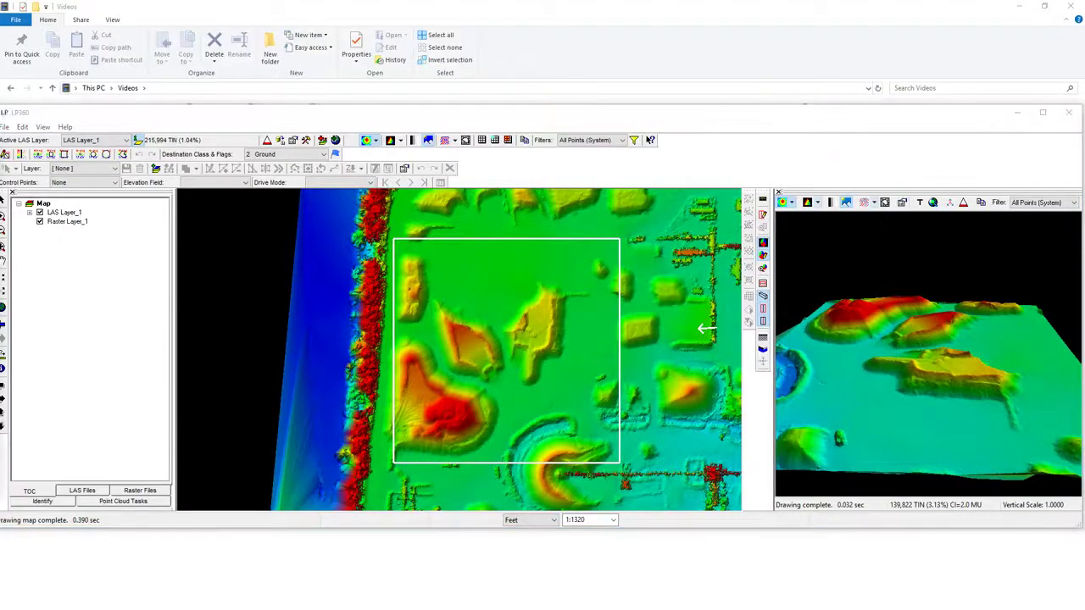
pyautogui.moveTo(0, 203); pyautogui.dragTo(632, 188)
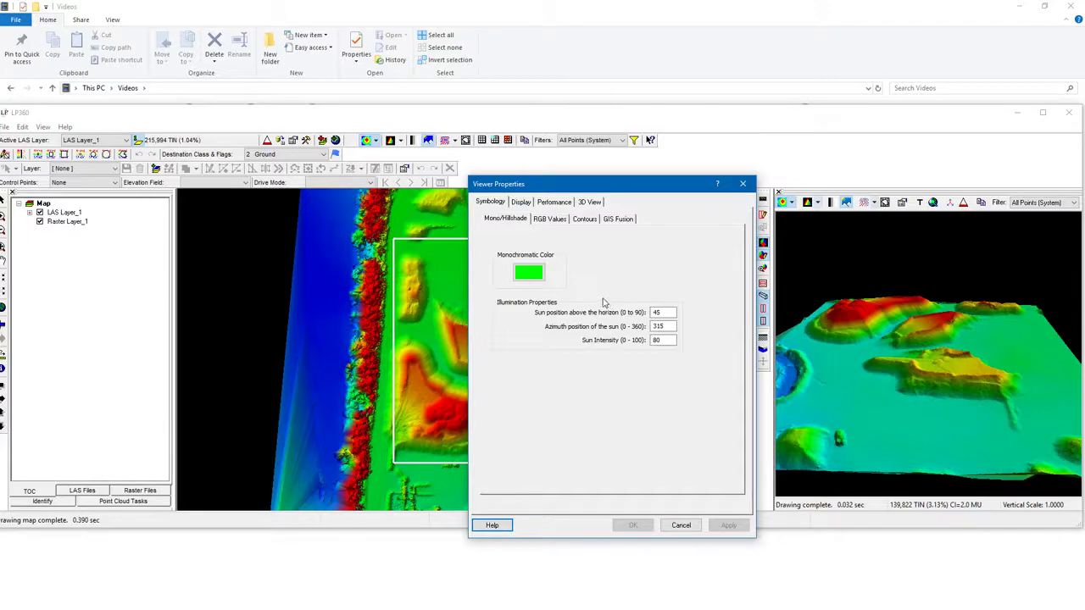
pyautogui.click(521, 203)
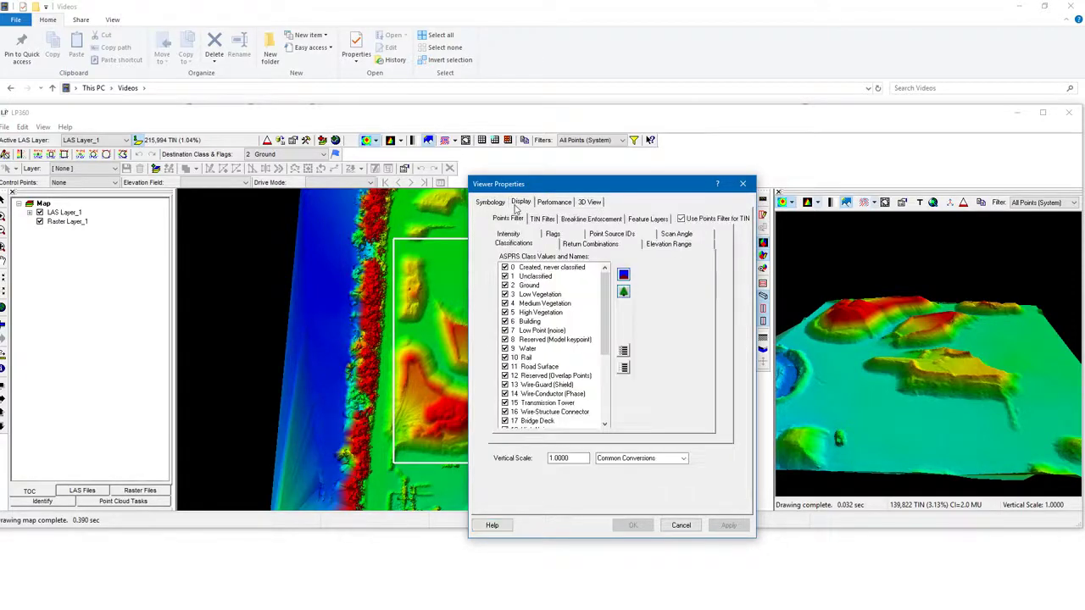
pyautogui.click(742, 184)
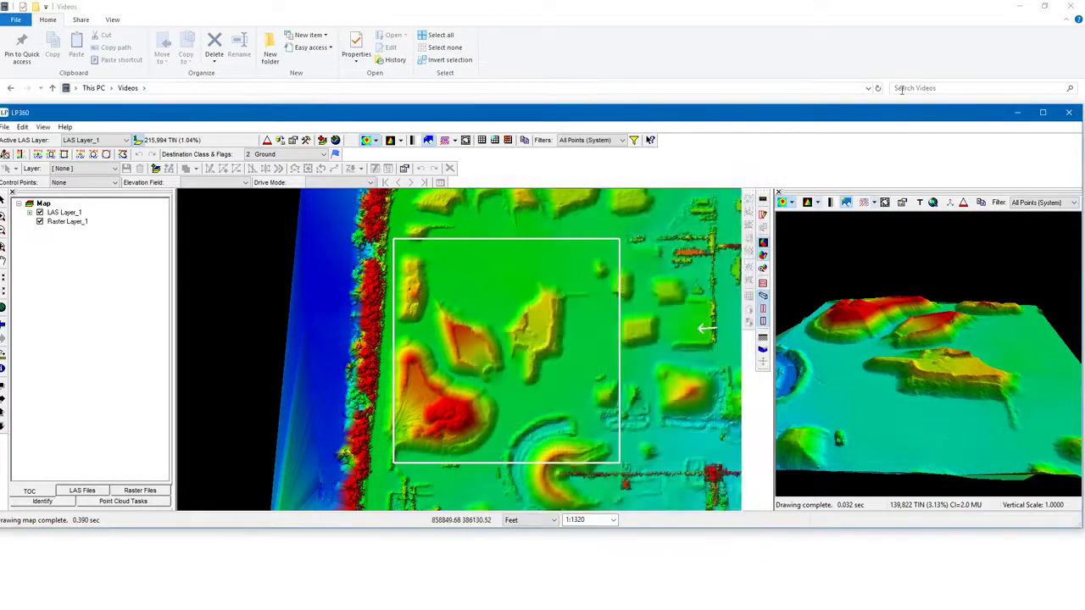
pyautogui.moveTo(944, 117); pyautogui.dragTo(916, 1)
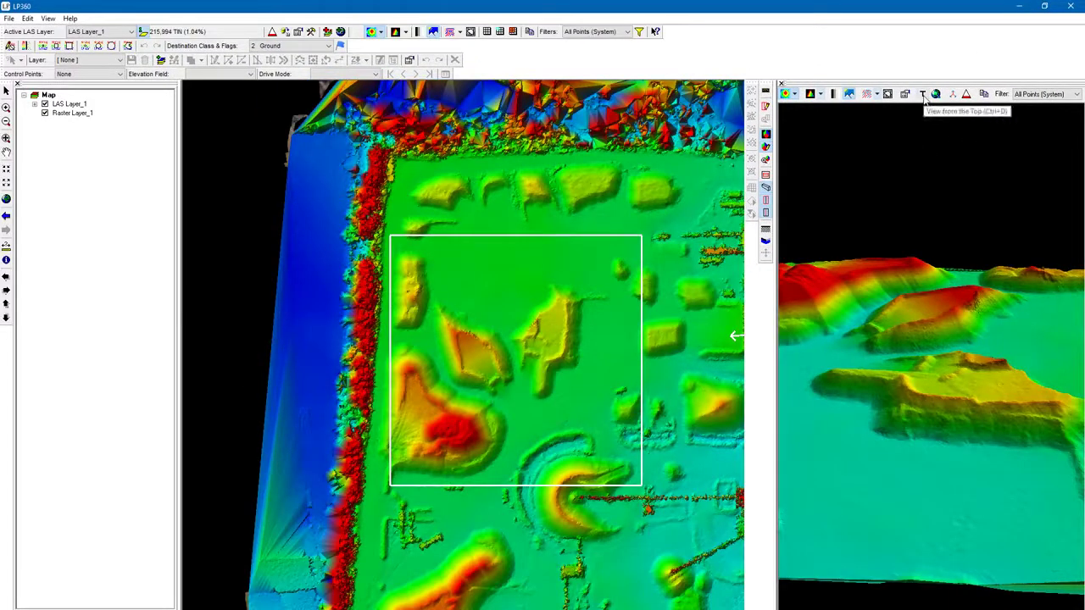
# Step: Examine the elevation surface up close in the 3D viewer
pyautogui.moveTo(921, 418); pyautogui.dragTo(878, 140, button='right')
pyautogui.moveTo(928, 221); pyautogui.dragTo(904, 477, button='right')
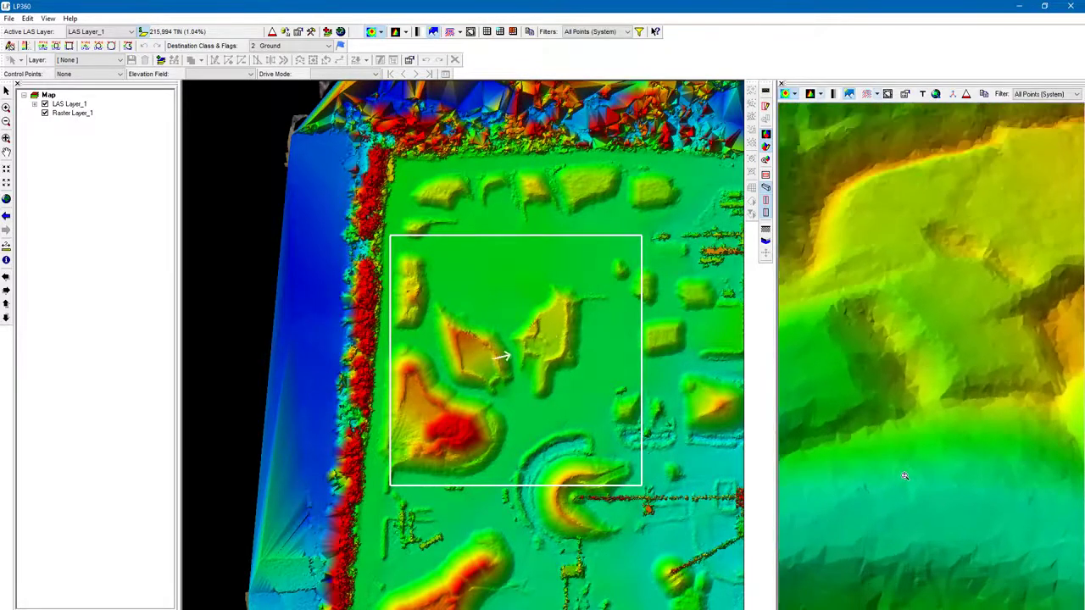
pyautogui.moveTo(939, 351); pyautogui.dragTo(933, 520, button='right')
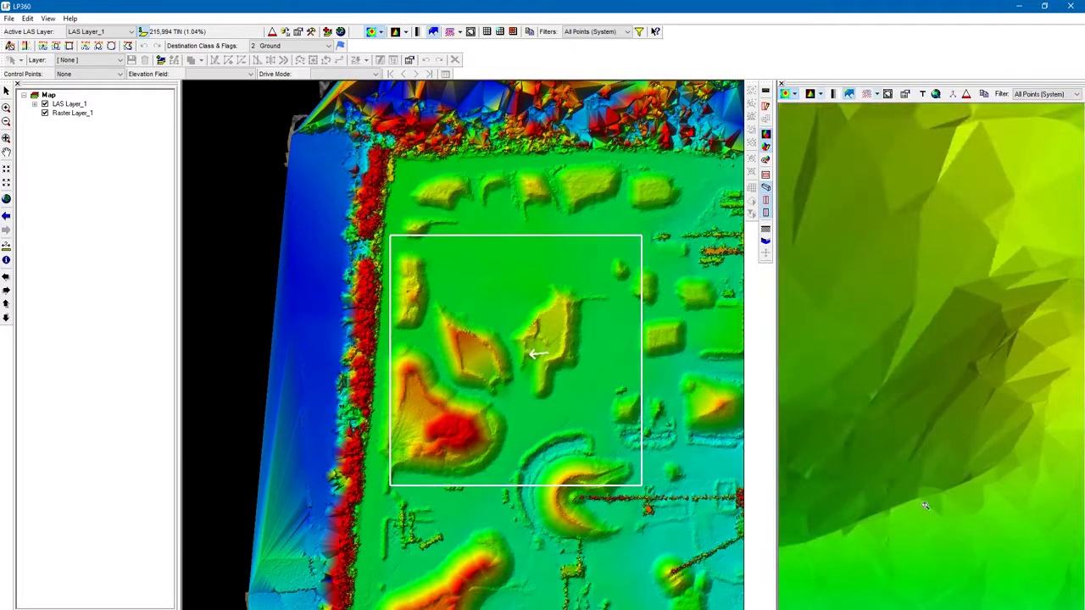
# Step: Switch the 3D viewer to a top-down view, zoom and orbit it, then fit the surface to the window
pyautogui.click(923, 95)
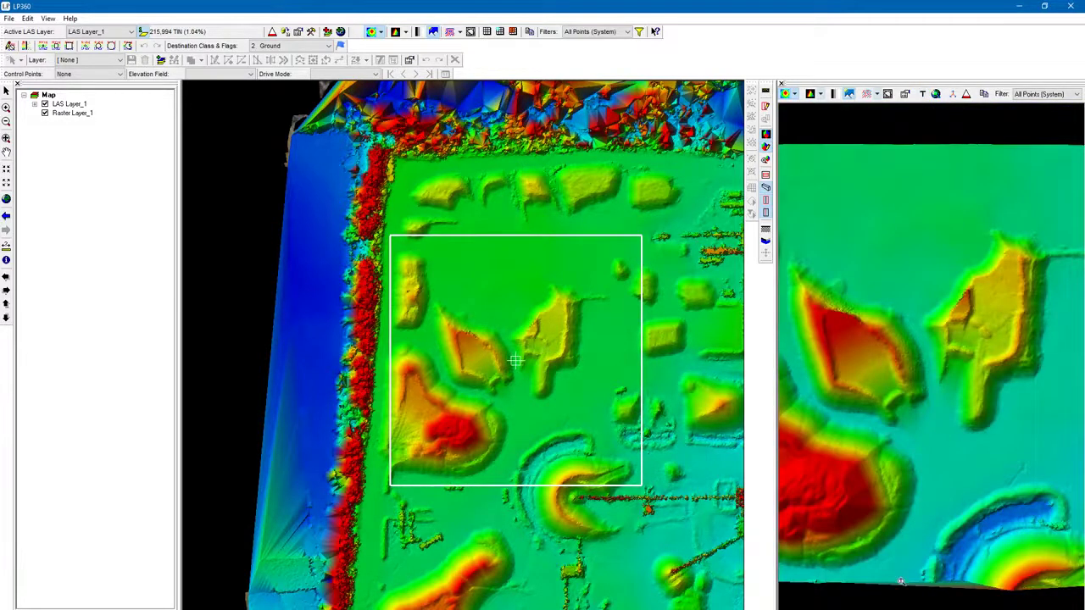
pyautogui.scroll(-4, 881, 497)
pyautogui.scroll(3, 941, 333)
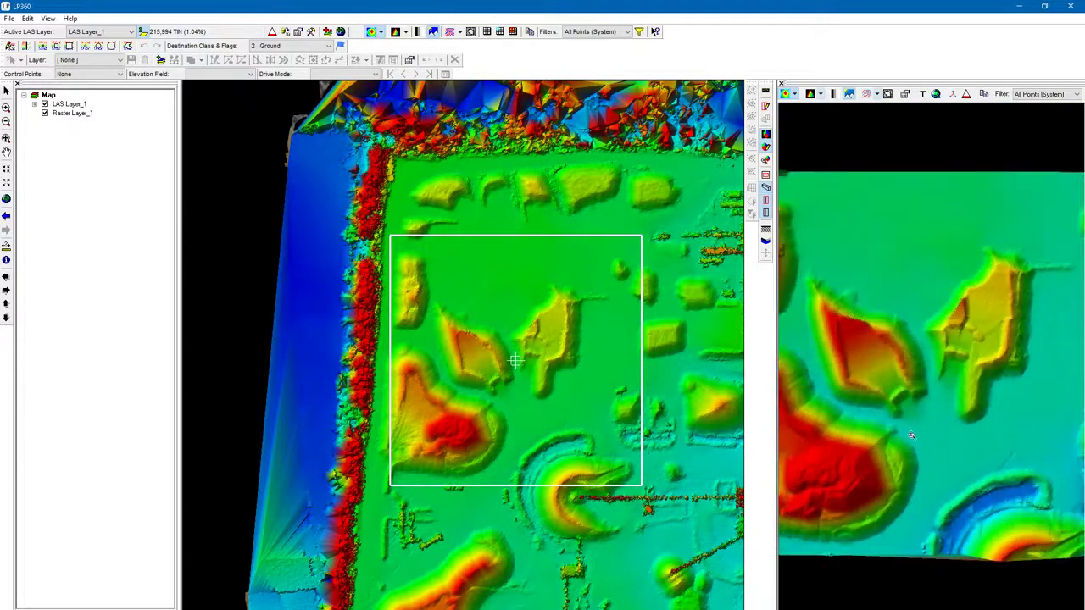
pyautogui.moveTo(911, 435)
pyautogui.mouseDown()
pyautogui.moveTo(916, 373)
pyautogui.moveTo(914, 419)
pyautogui.mouseUp()
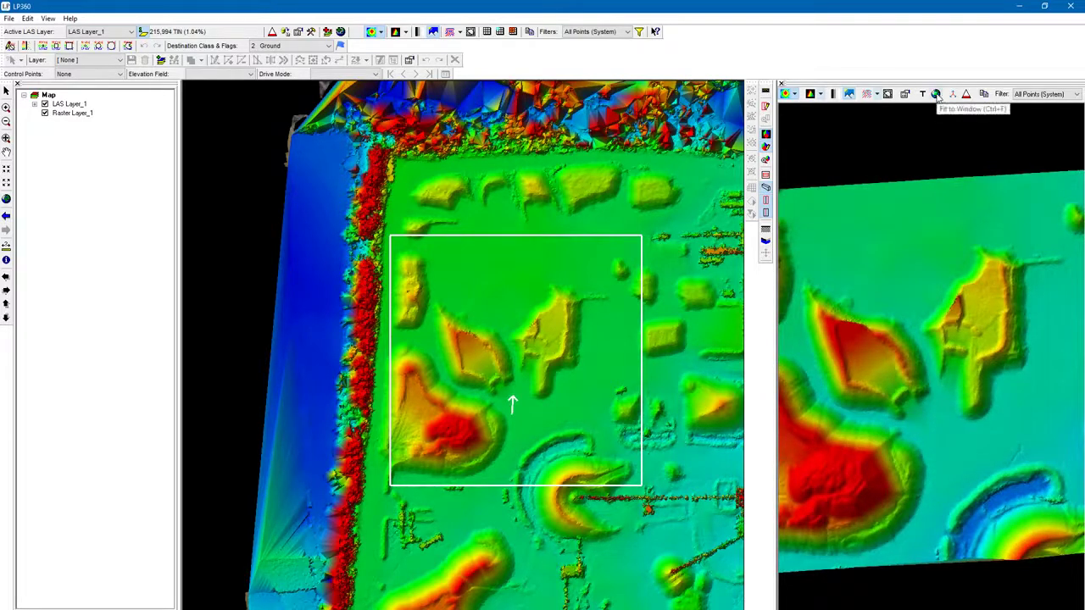
pyautogui.click(935, 94)
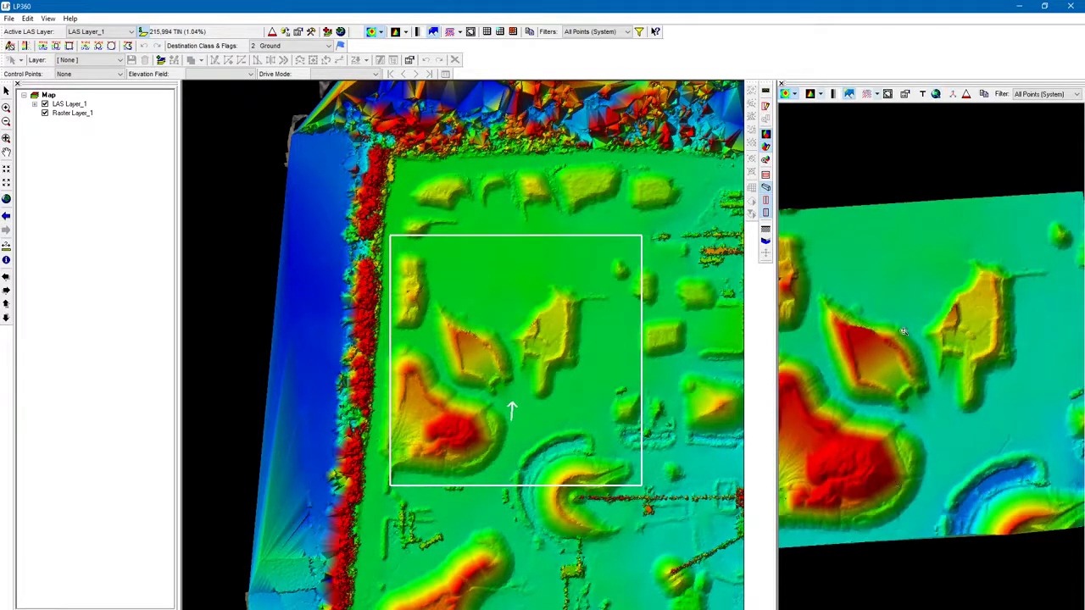
# Step: Zoom and orbit the 3D surface to a low side angle, fitting it to the window again
pyautogui.scroll(-3, 924, 509)
pyautogui.scroll(2, 955, 360)
pyautogui.moveTo(937, 536)
pyautogui.mouseDown()
pyautogui.moveTo(942, 381)
pyautogui.moveTo(927, 394)
pyautogui.mouseUp()
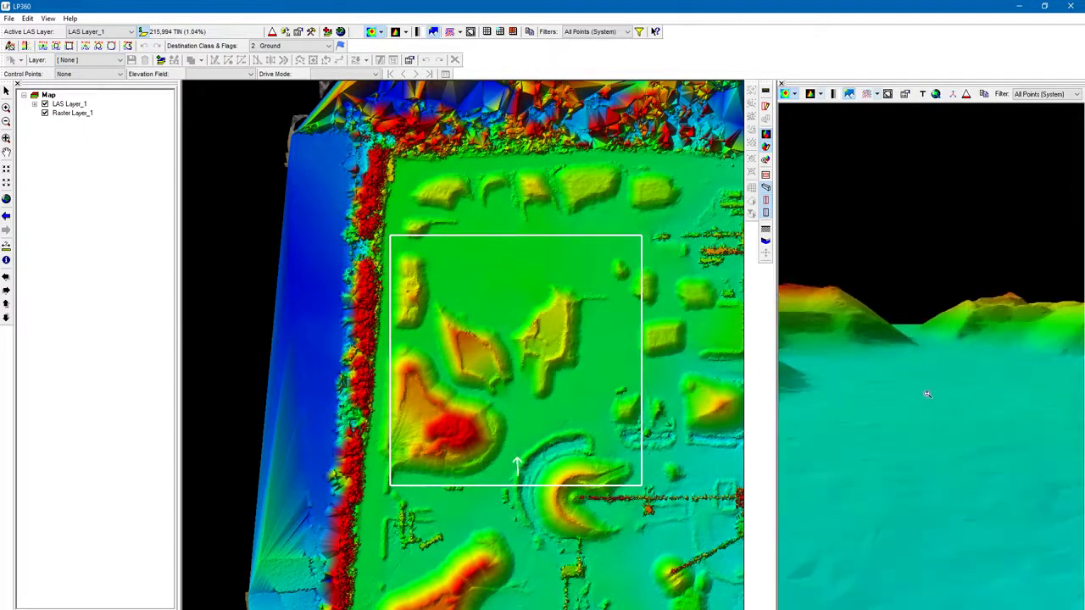
pyautogui.click(936, 95)
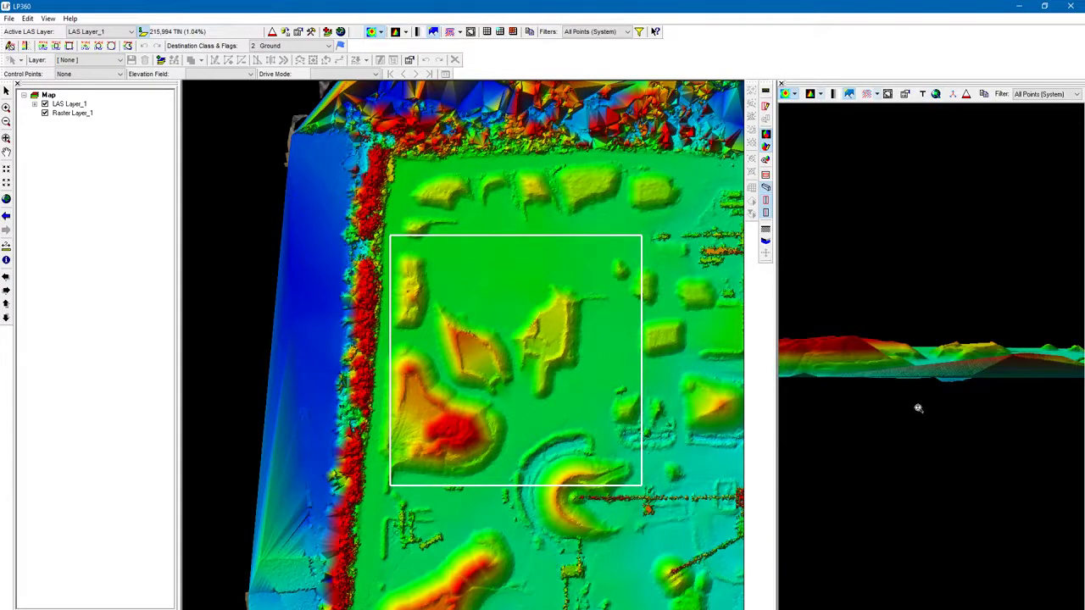
pyautogui.moveTo(908, 354)
pyautogui.mouseDown()
pyautogui.moveTo(905, 343)
pyautogui.moveTo(890, 349)
pyautogui.moveTo(922, 357)
pyautogui.moveTo(903, 342)
pyautogui.mouseUp()
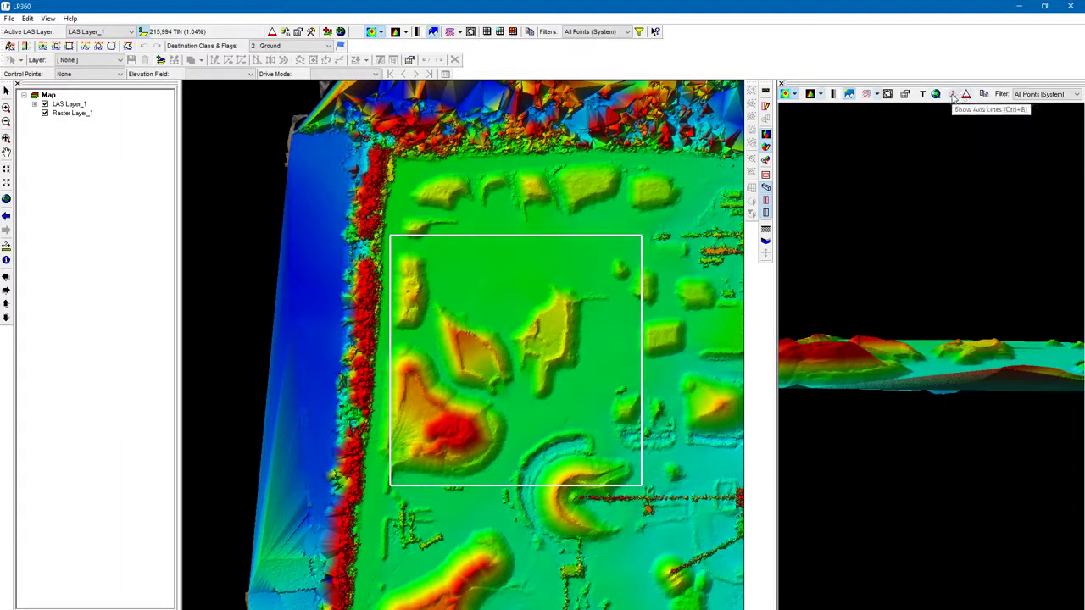
# Step: Toggle the axis lines in the 3D viewer on and off while orbiting and viewing from the top
pyautogui.moveTo(987, 489); pyautogui.dragTo(1013, 542)
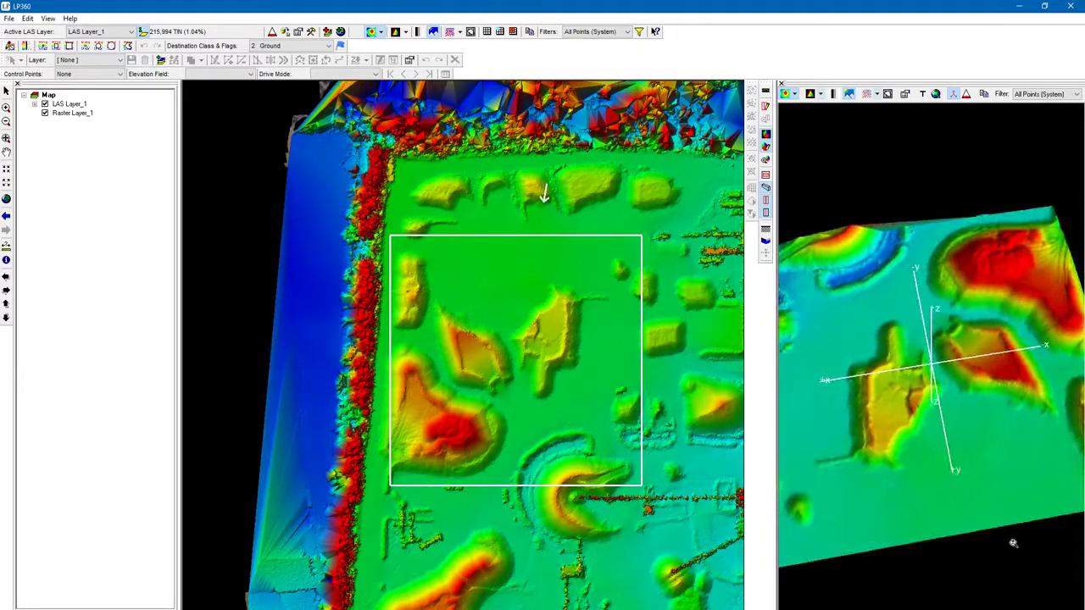
pyautogui.click(954, 94)
pyautogui.moveTo(969, 322); pyautogui.dragTo(862, 137)
pyautogui.click(928, 98)
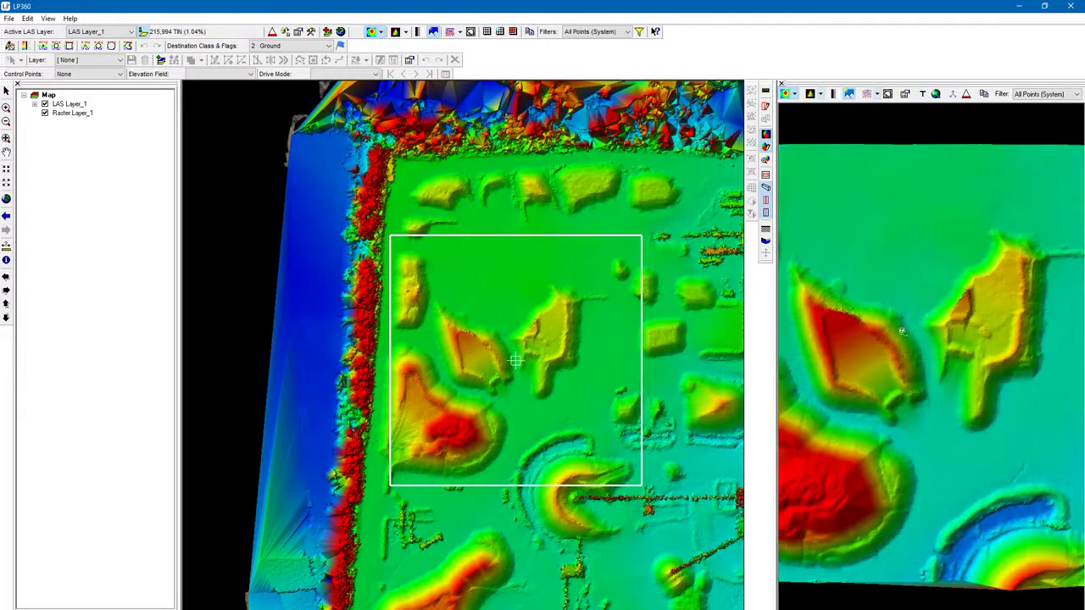
pyautogui.click(954, 94)
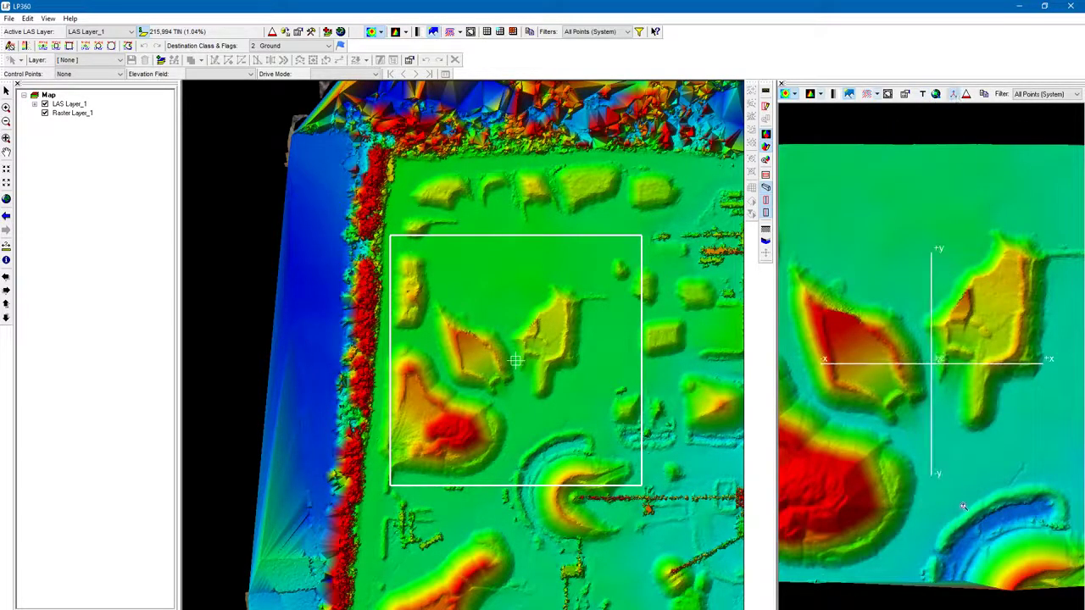
pyautogui.moveTo(963, 506)
pyautogui.mouseDown()
pyautogui.moveTo(963, 472)
pyautogui.moveTo(956, 493)
pyautogui.moveTo(967, 497)
pyautogui.mouseUp()
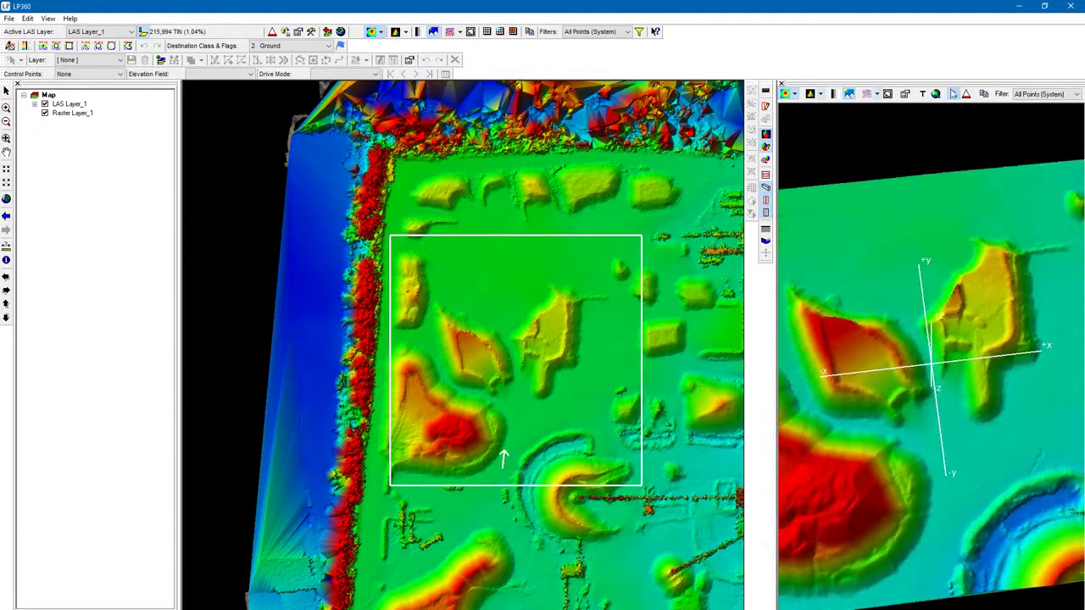
pyautogui.click(953, 94)
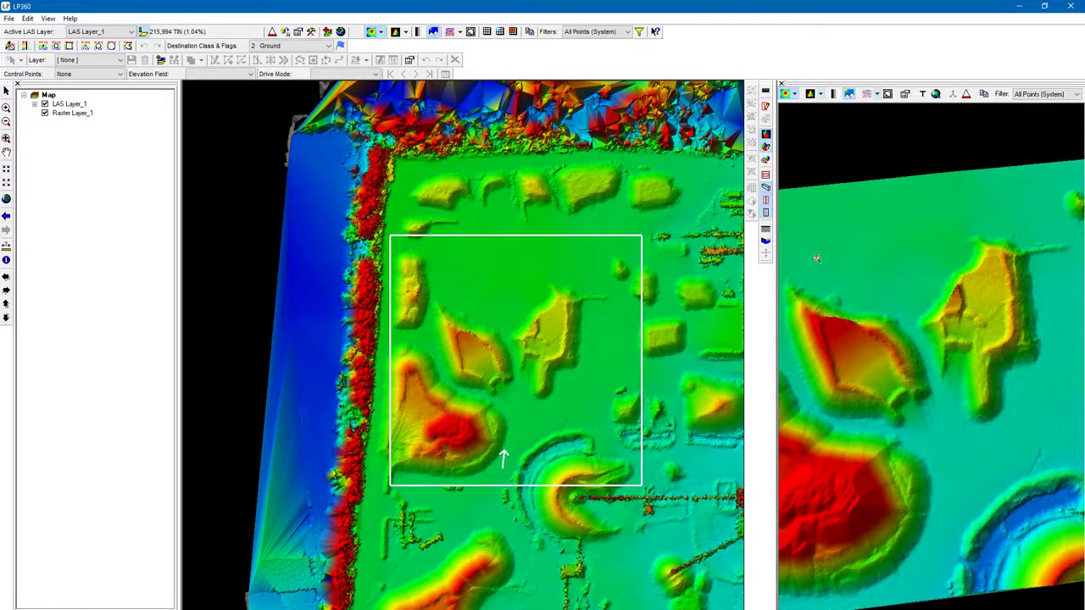
# Step: Open the LAS layer's properties, review the Performance Options tab, close the dialog and maximize the window again
pyautogui.click(299, 32)
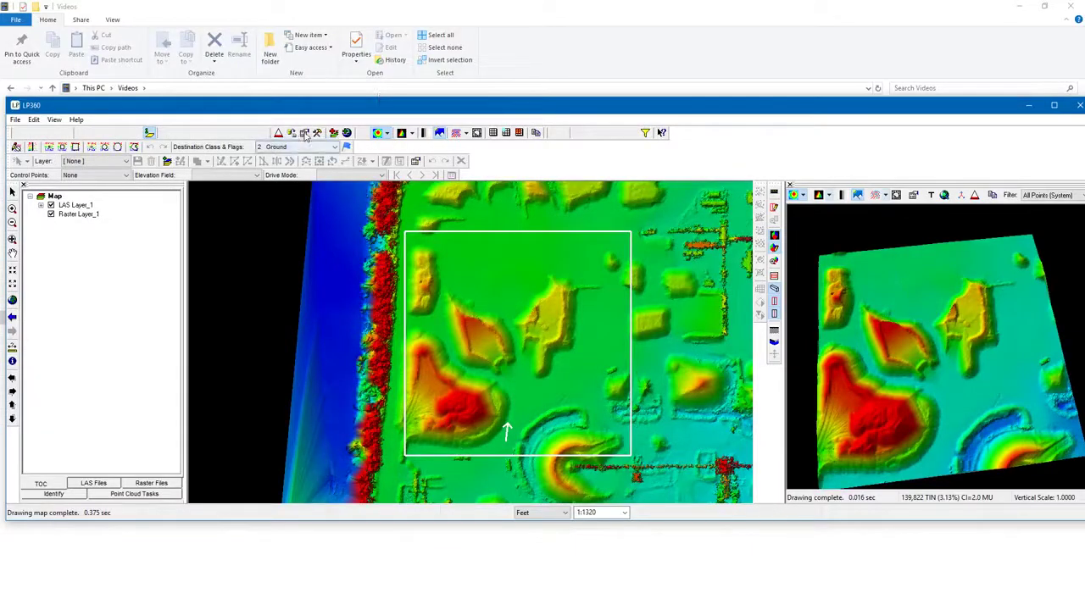
pyautogui.click(305, 135)
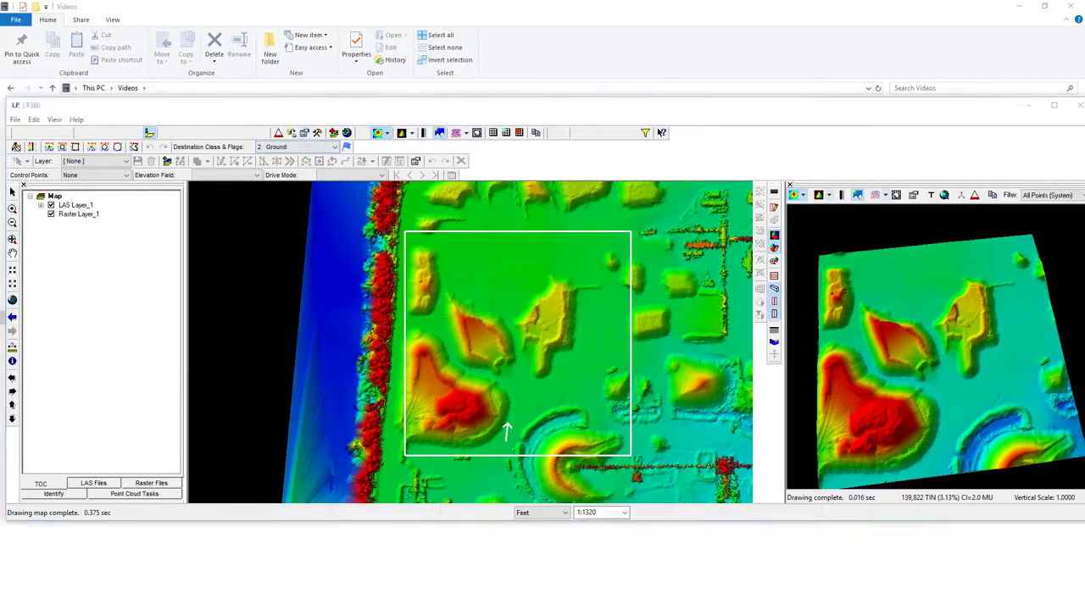
pyautogui.click(1019, 7)
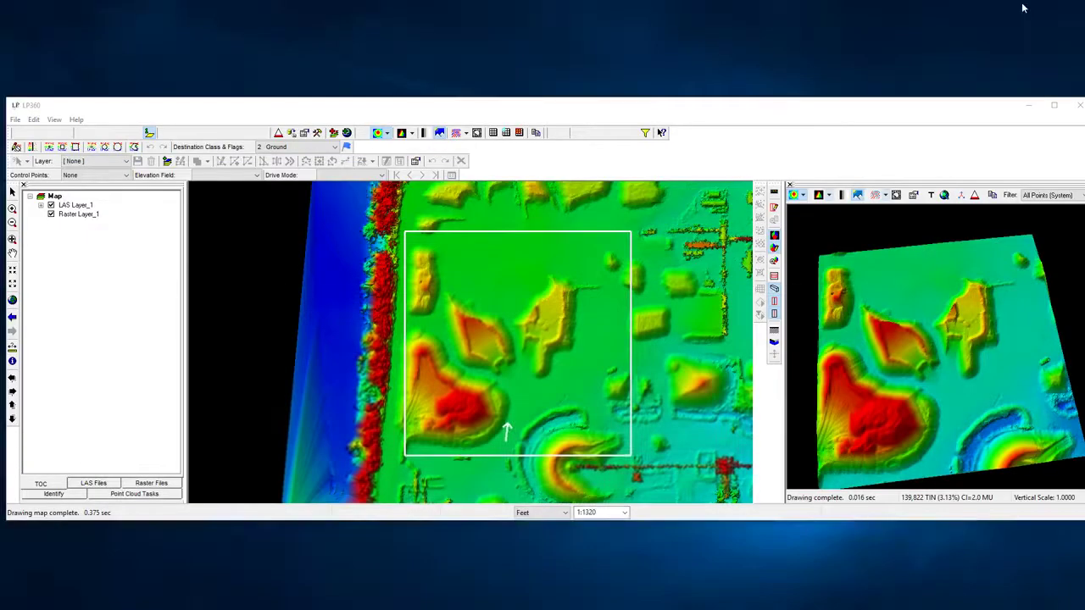
pyautogui.moveTo(0, 262); pyautogui.dragTo(509, 188)
pyautogui.click(490, 204)
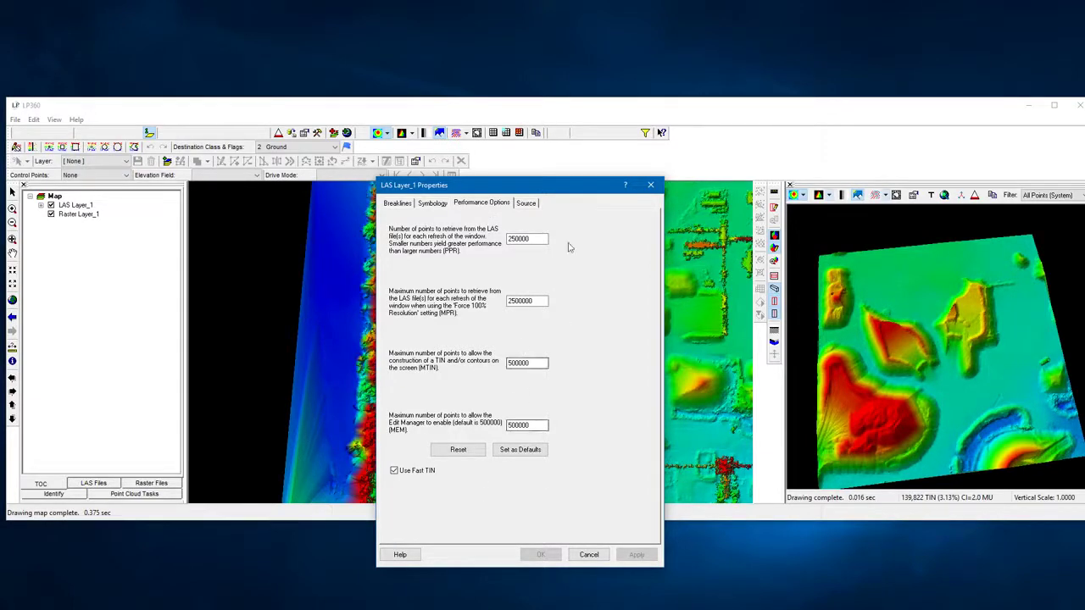
pyautogui.click(652, 186)
pyautogui.click(1053, 105)
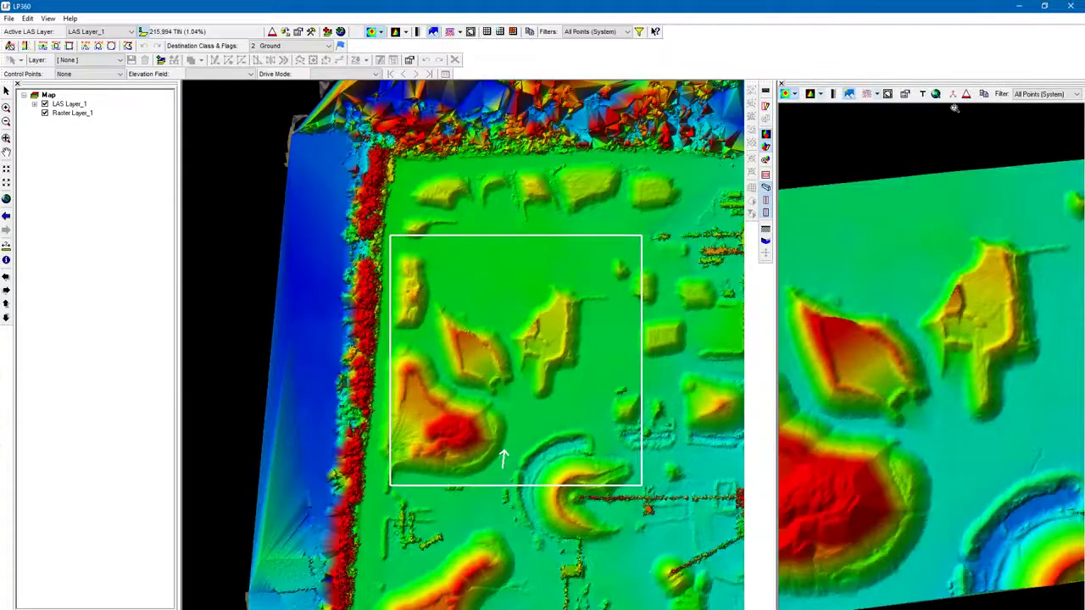
# Step: Draw small 3D viewing boxes around the little mounds northeast of the site and orbit them in the 3D viewer
pyautogui.click(966, 94)
pyautogui.moveTo(956, 276); pyautogui.dragTo(953, 455, button='right')
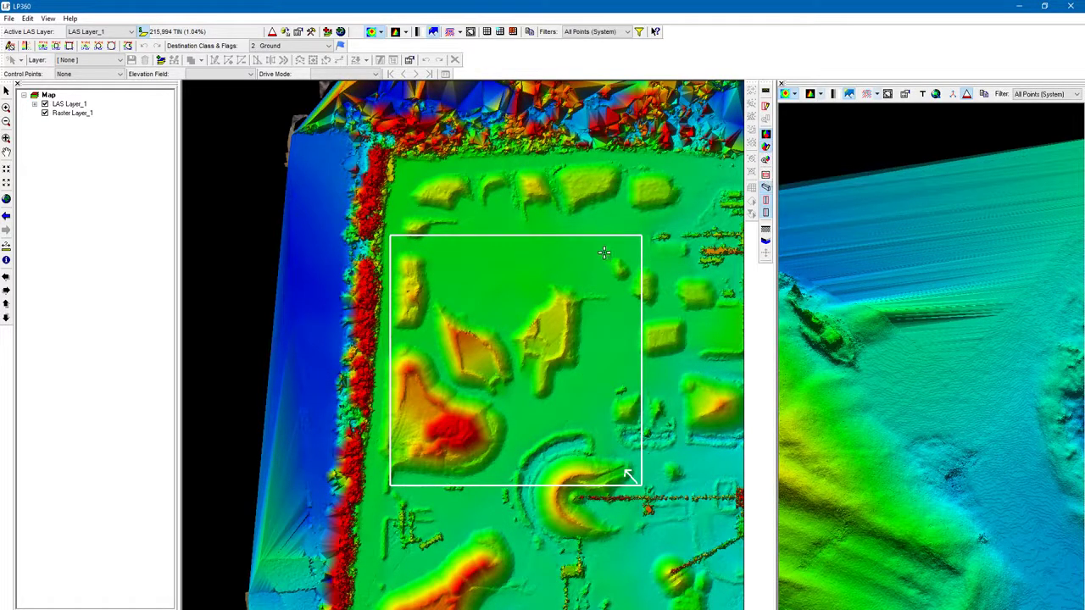
pyautogui.moveTo(601, 250); pyautogui.dragTo(637, 288)
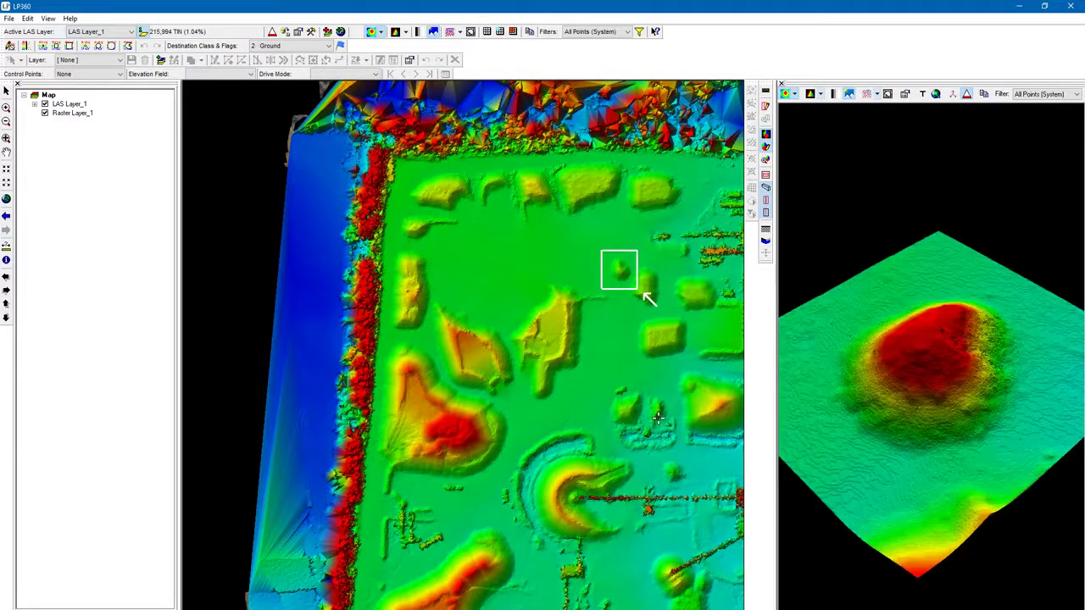
pyautogui.moveTo(595, 240); pyautogui.dragTo(666, 314)
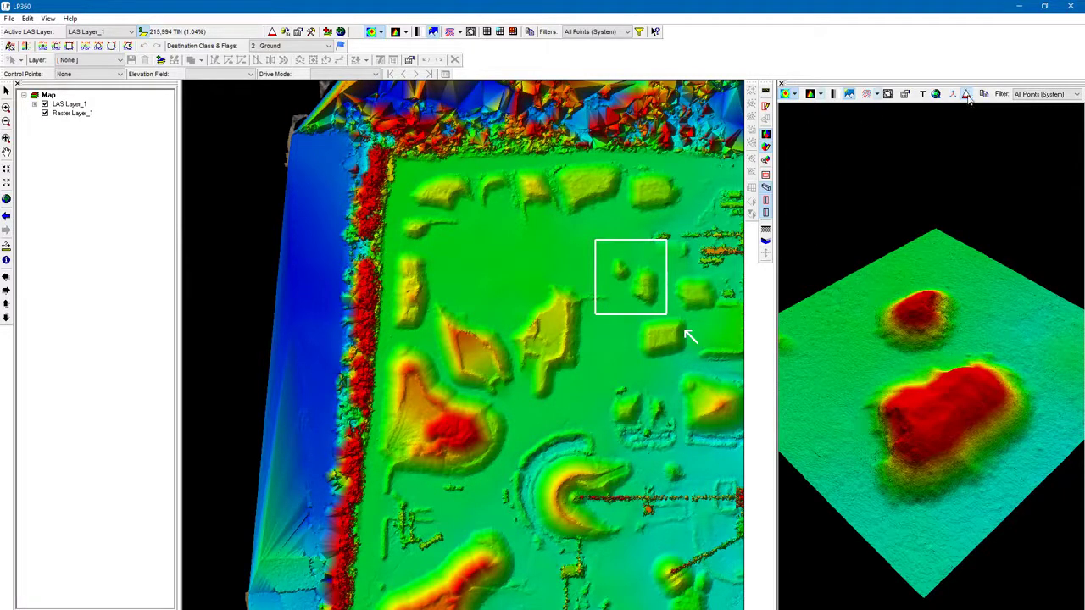
pyautogui.scroll(-3, 693, 341)
pyautogui.scroll(5, 932, 322)
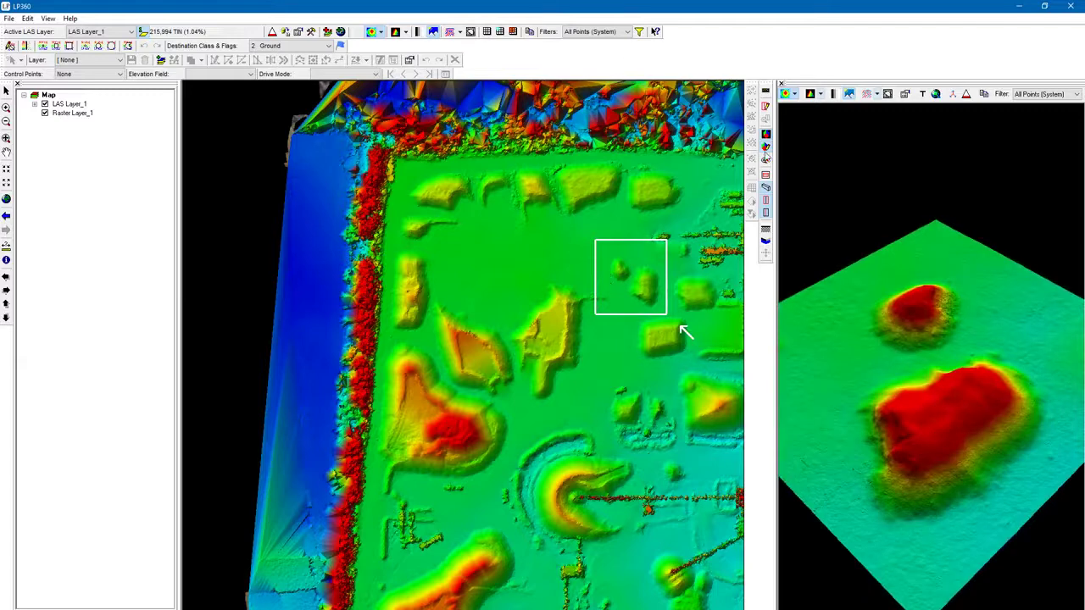
# Step: Draw a larger 3D viewing box covering the mounds and the rectangular pad, then orbit the 3D view
pyautogui.moveTo(595, 241); pyautogui.dragTo(696, 363)
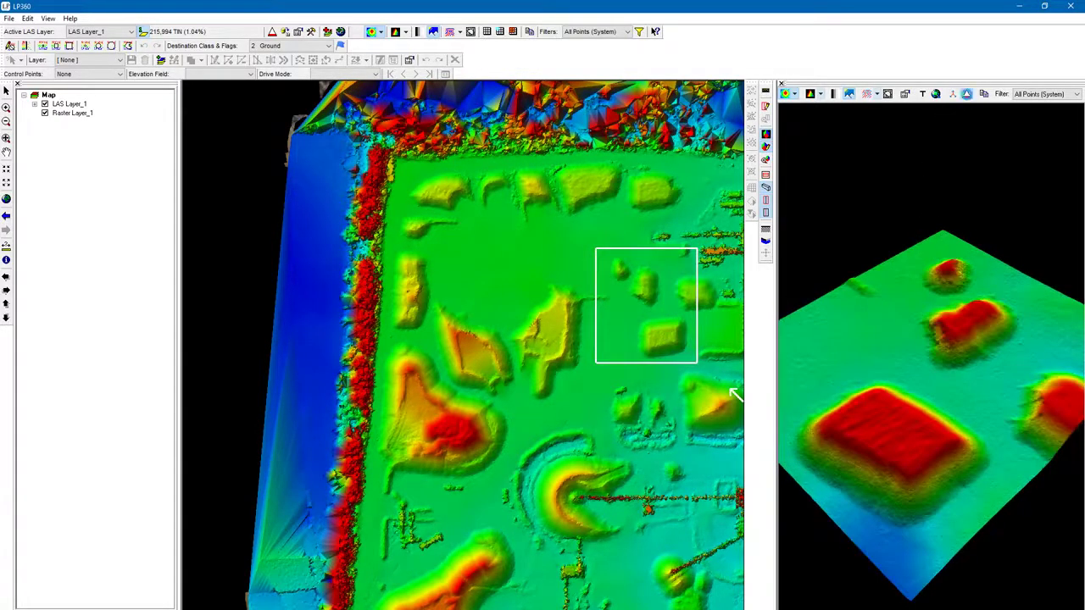
pyautogui.moveTo(979, 225); pyautogui.dragTo(959, 250)
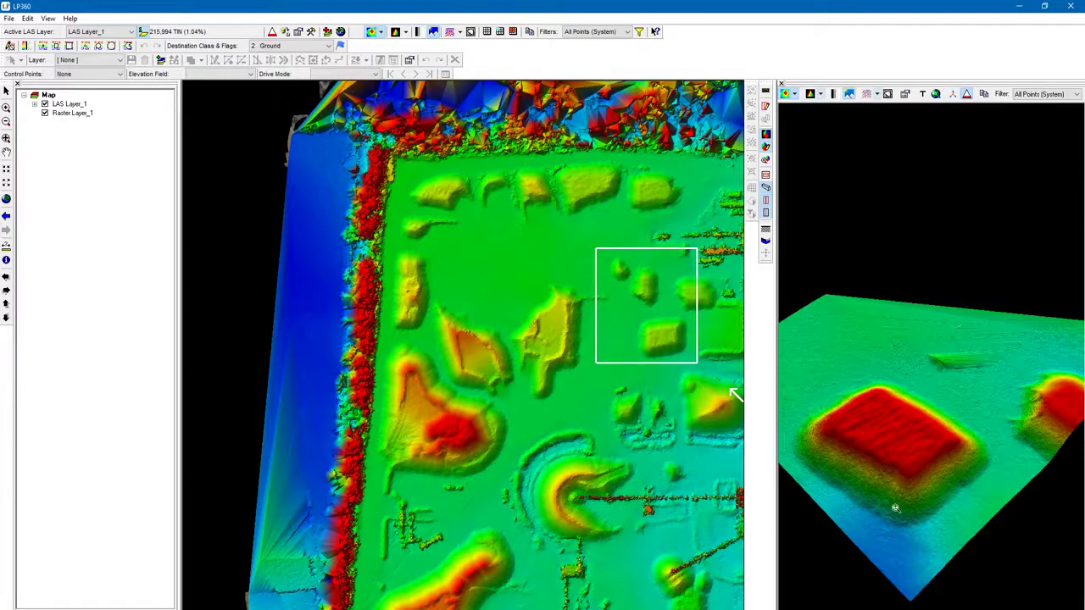
pyautogui.moveTo(896, 506); pyautogui.dragTo(889, 302)
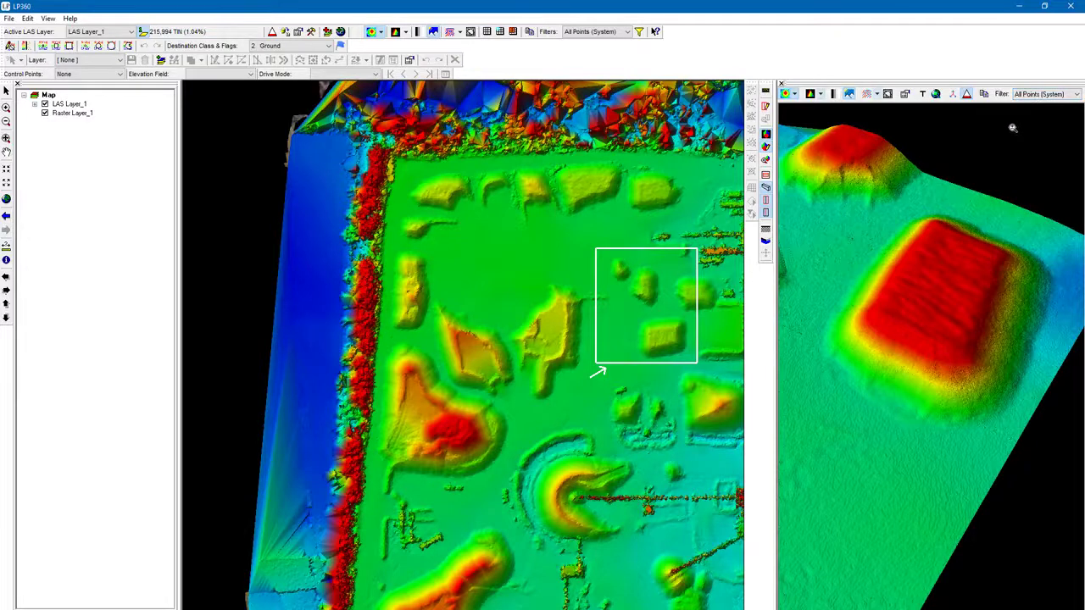
# Step: Check the 3D viewer's point filter options, then draw a profile line from the north edge down to the crescent-shaped mound
pyautogui.click(1034, 95)
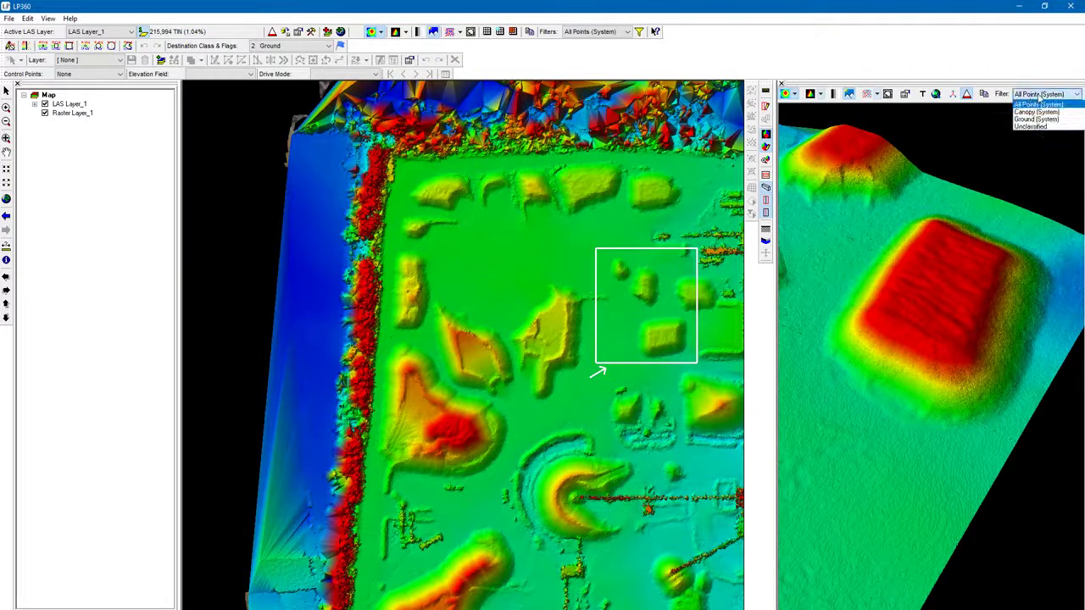
pyautogui.click(1039, 97)
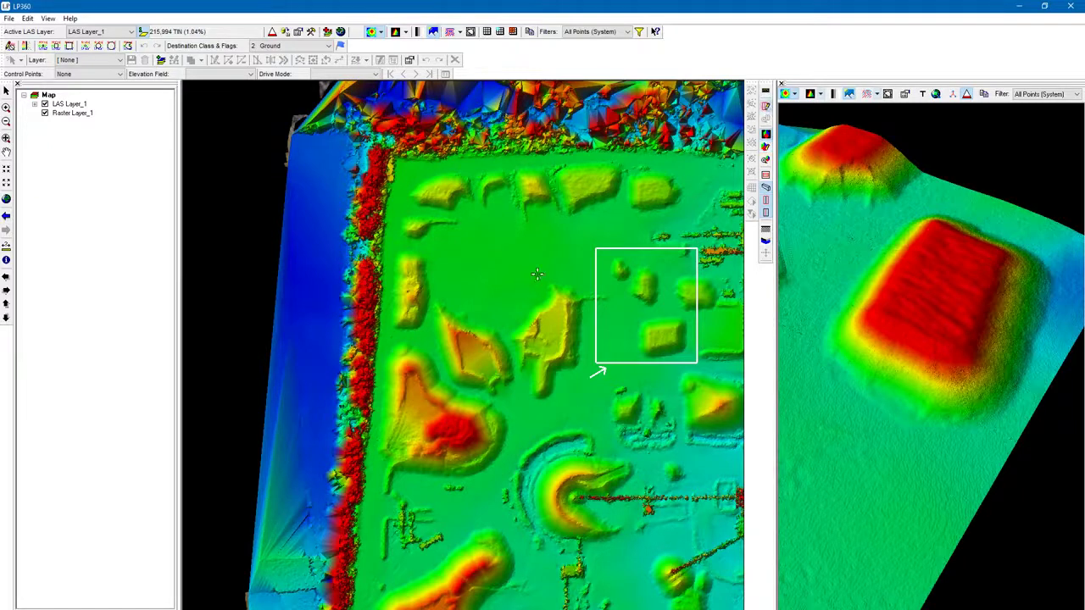
pyautogui.click(485, 212)
pyautogui.click(610, 477)
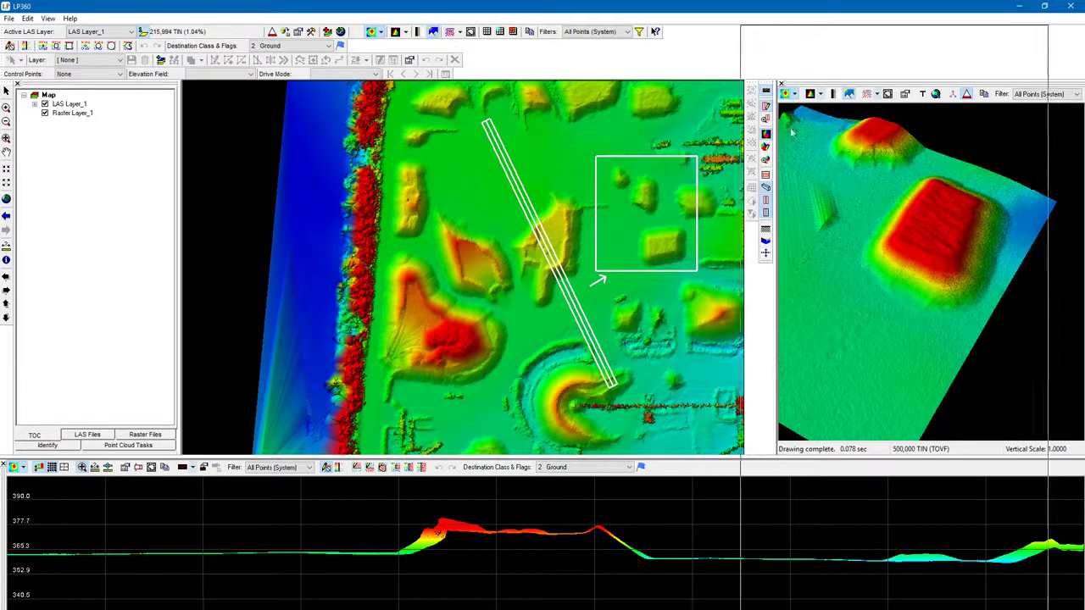
# Step: Undock the 3D viewer and the profile window into floating windows, then close both
pyautogui.moveTo(495, 368)
pyautogui.mouseDown()
pyautogui.moveTo(458, 377)
pyautogui.moveTo(479, 378)
pyautogui.mouseUp()
pyautogui.moveTo(560, 371); pyautogui.dragTo(595, 186)
pyautogui.click(789, 181)
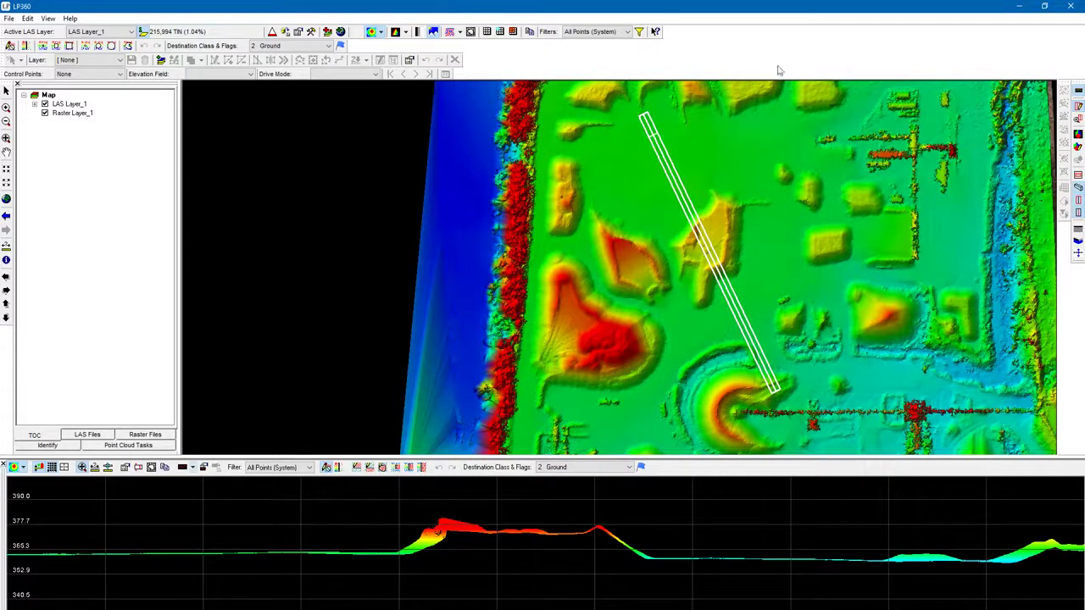
pyautogui.click(1079, 135)
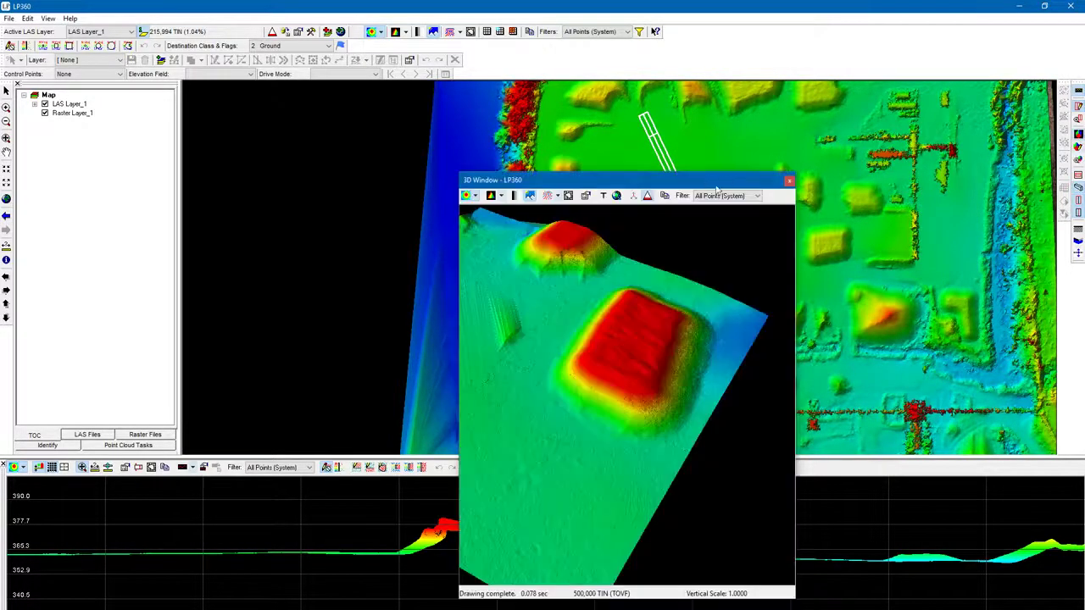
pyautogui.moveTo(717, 189); pyautogui.dragTo(627, 581)
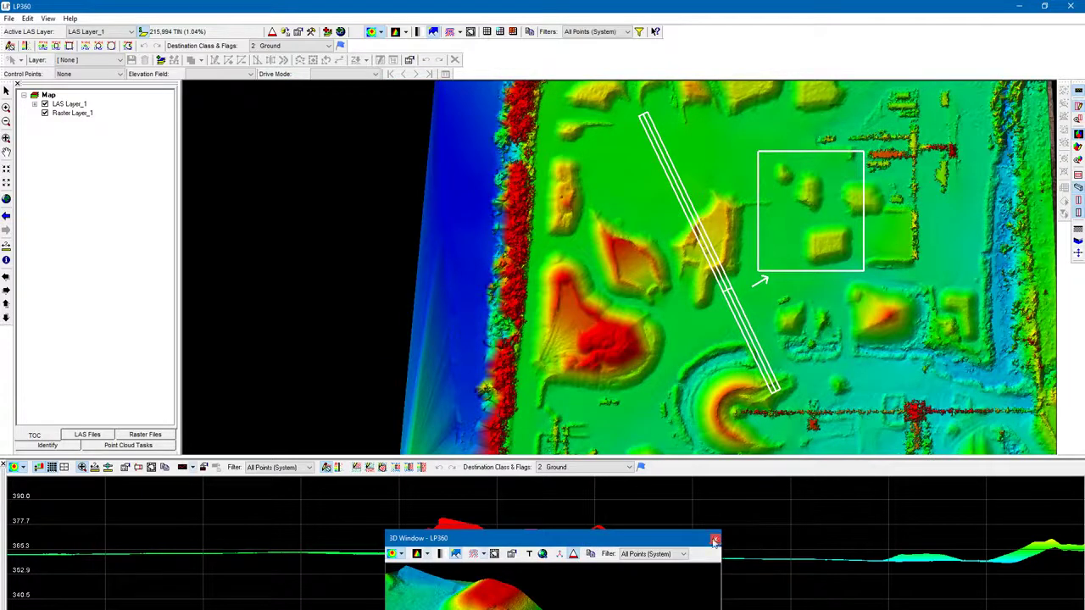
pyautogui.click(714, 539)
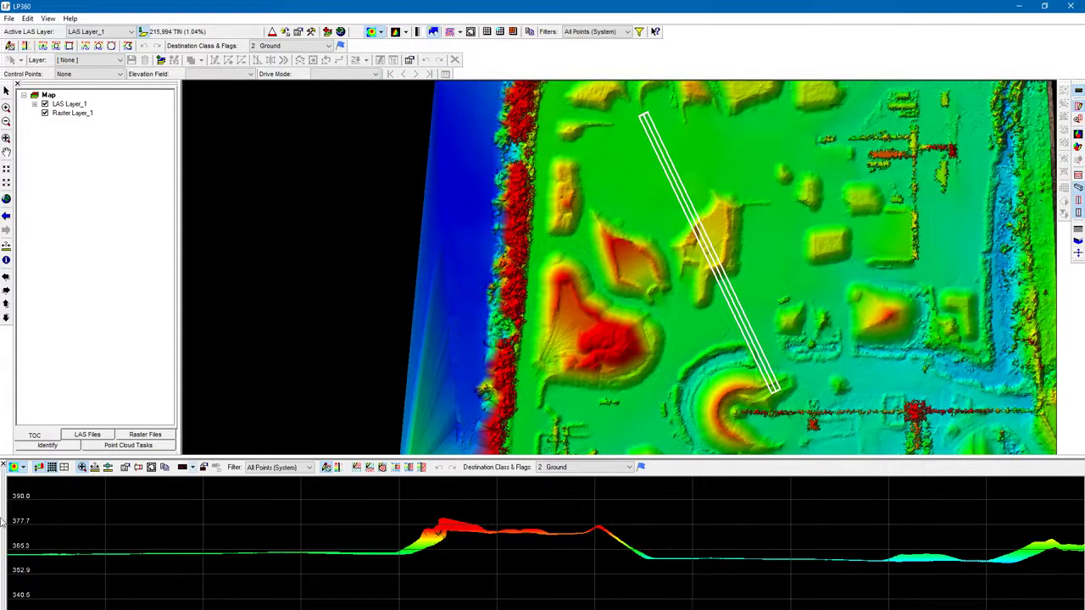
pyautogui.moveTo(2, 523); pyautogui.dragTo(351, 291)
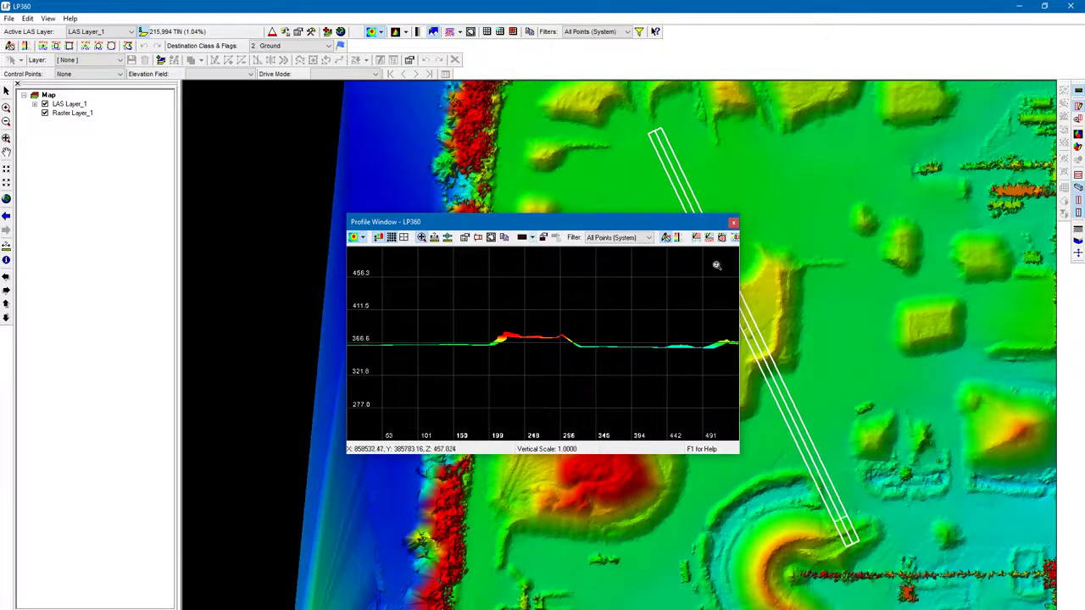
pyautogui.click(734, 223)
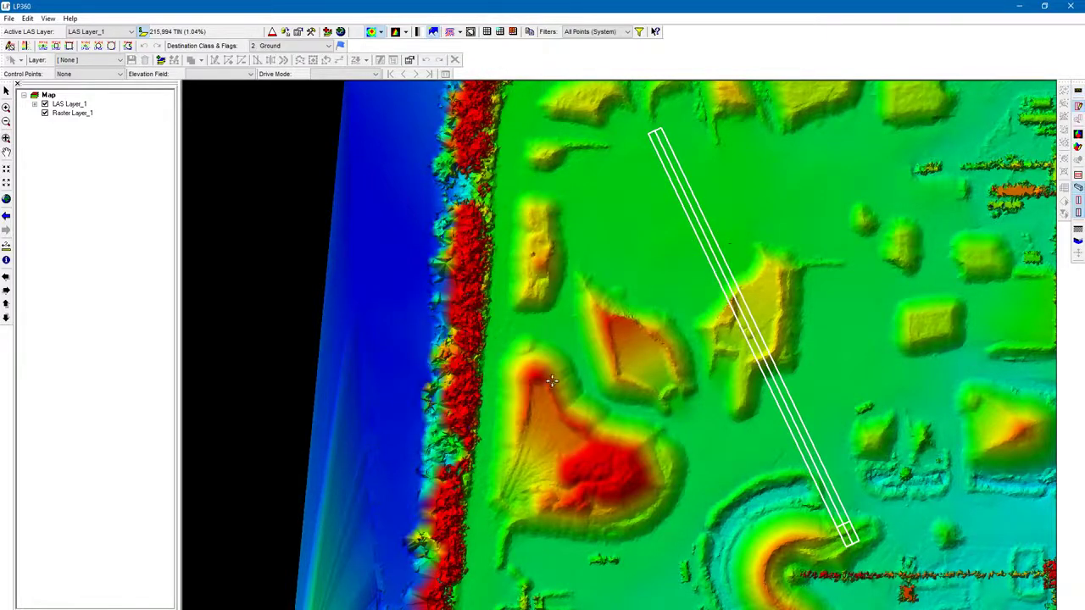